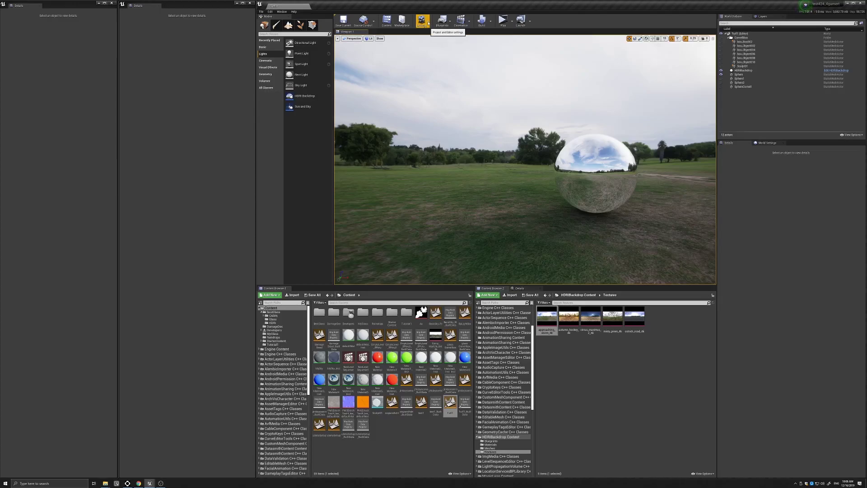
Inspect the Project Settings window, reposition it, and close it
click(428, 22)
click(432, 38)
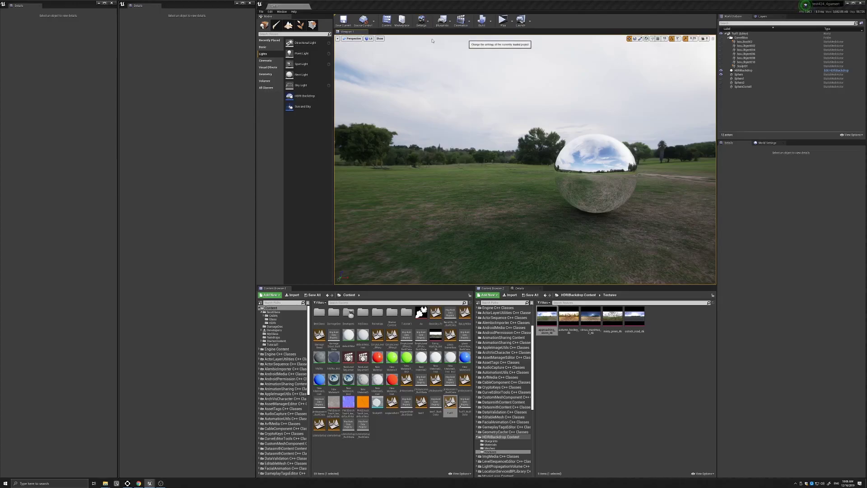
drag(420, 139, 430, 113)
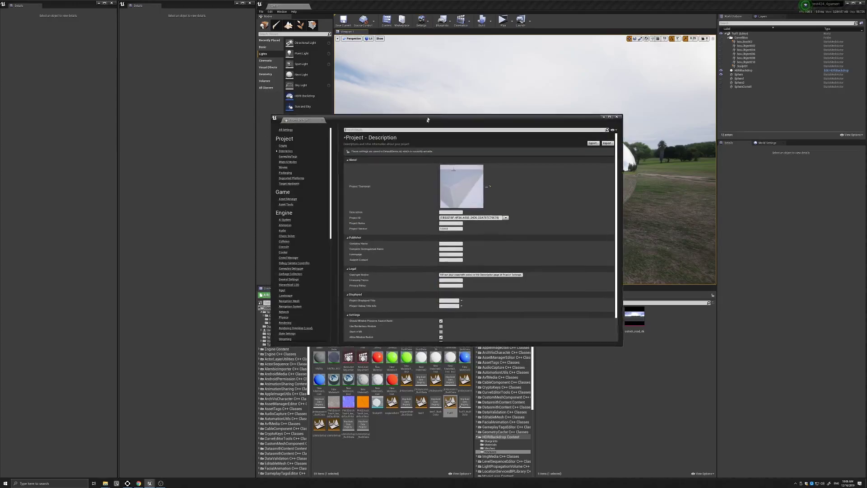
text(raytrac)
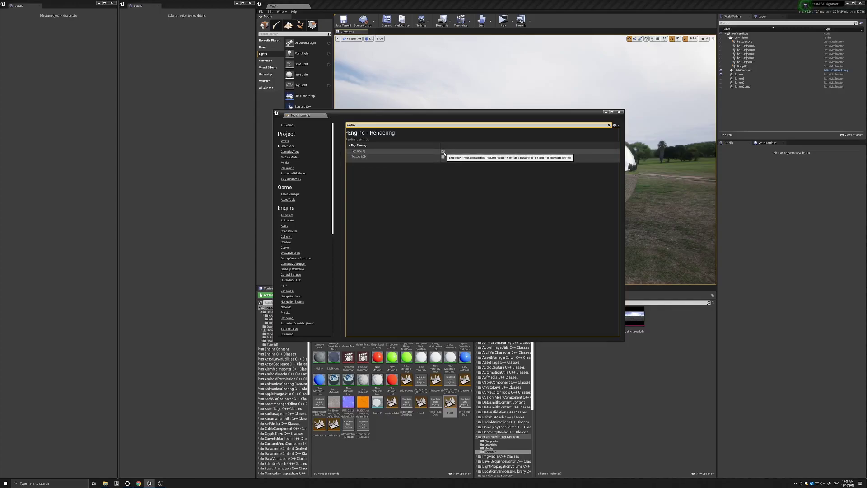
click(620, 114)
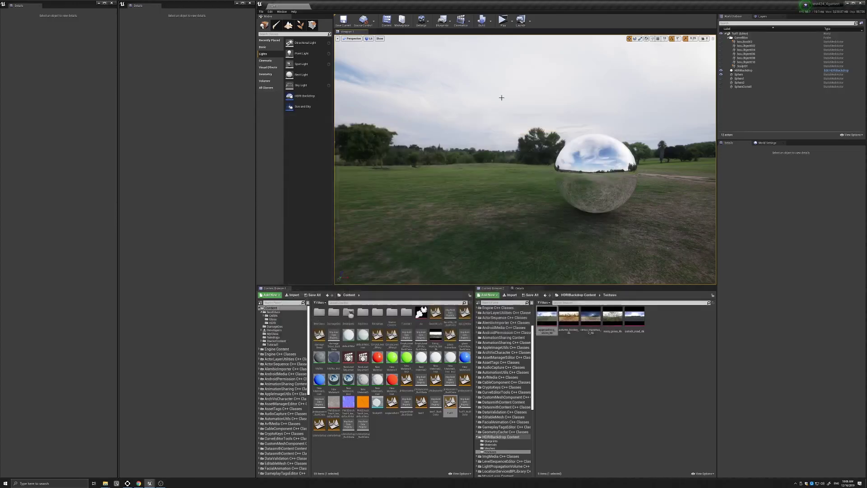
Inspect the Plugins manager from the Edit menu and close it
click(270, 12)
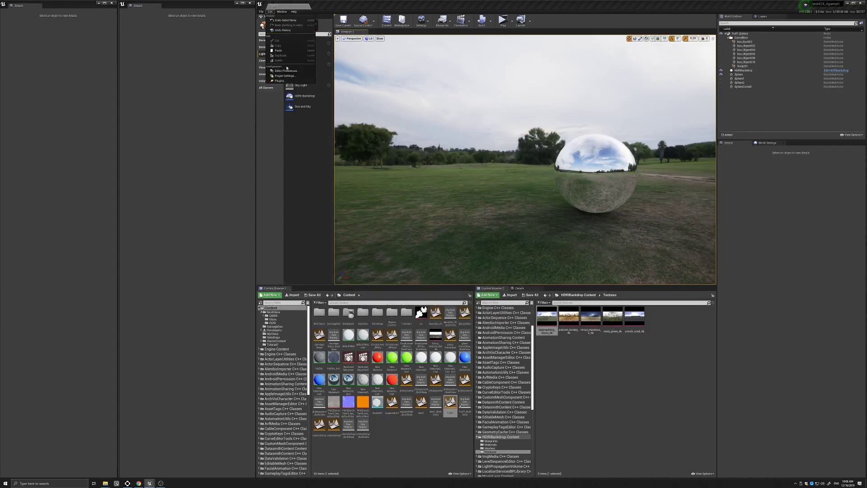
click(279, 80)
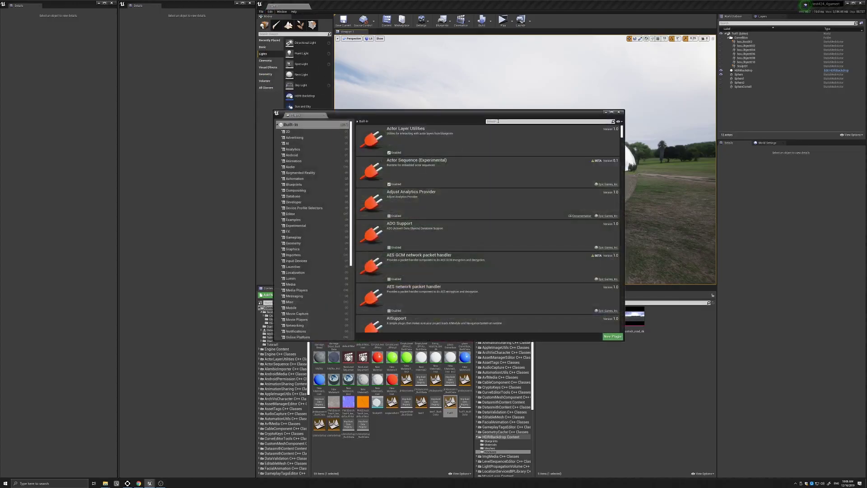
text(hdri)
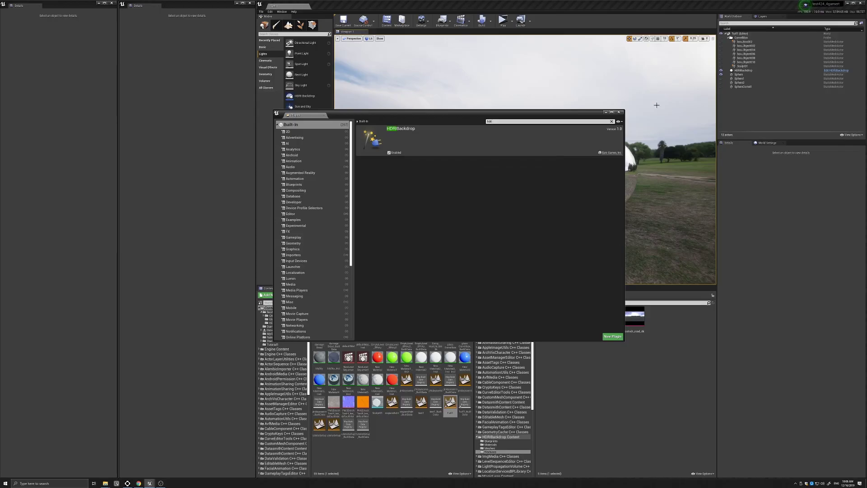
click(621, 113)
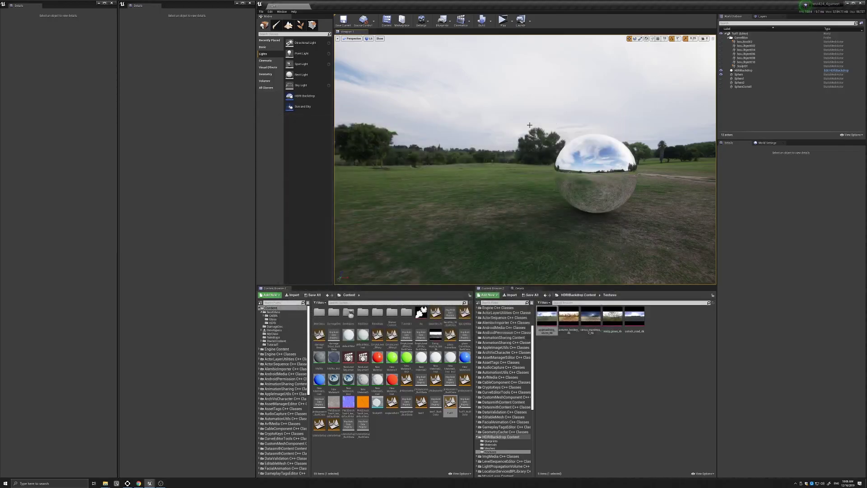
Enable Cast Ray Tracing Shadows on the HDRIBackdrop's SkyLight component
click(523, 128)
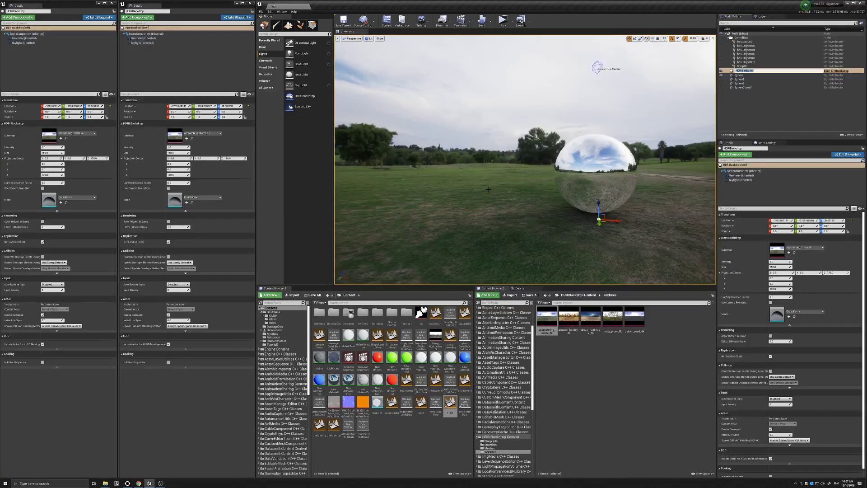
mouse_move(488, 189)
right_down()
mouse_move(556, 189)
mouse_move(490, 185)
right_up()
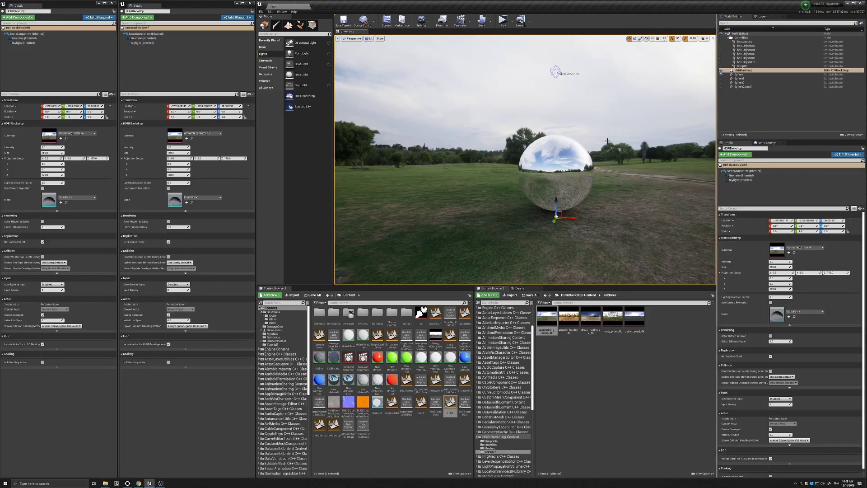
click(738, 183)
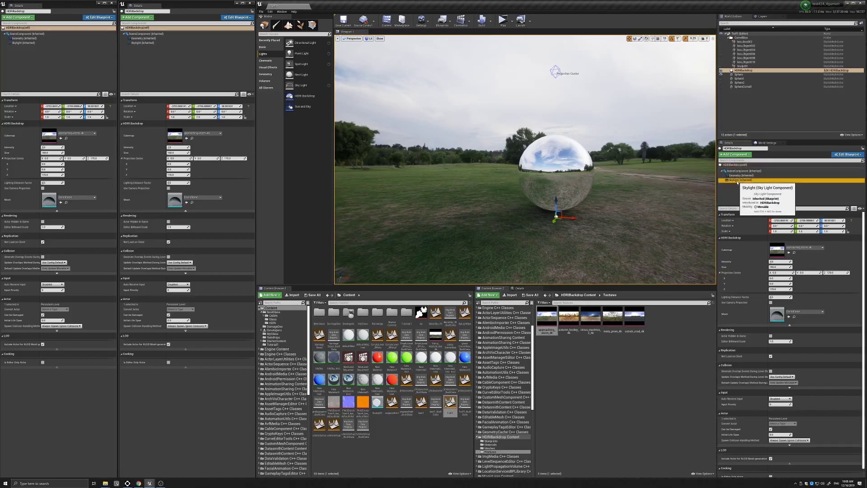
click(745, 181)
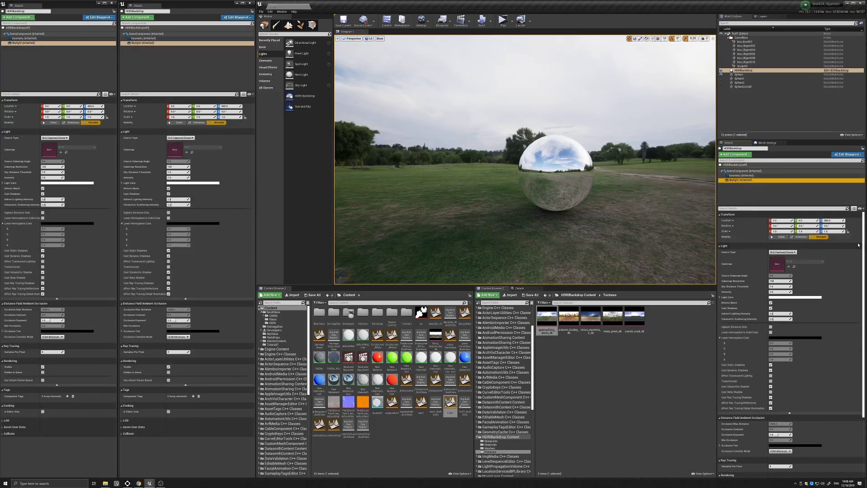
scroll(820, 305, down, 5)
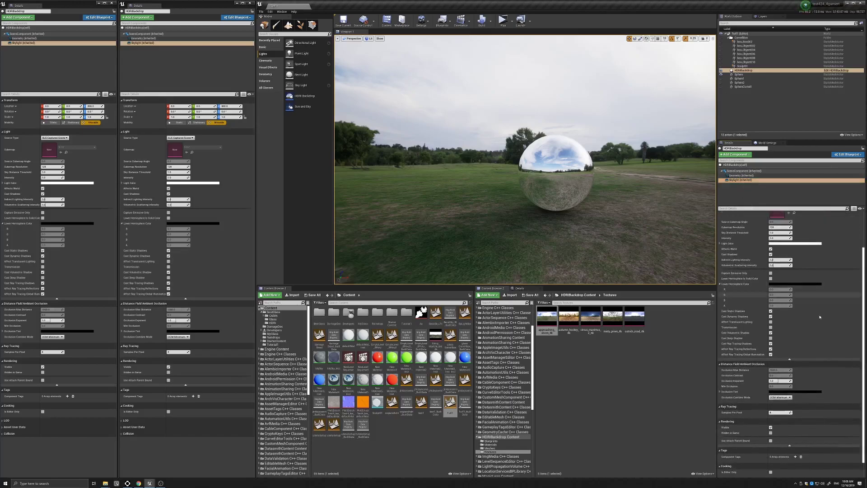
click(771, 344)
click(739, 174)
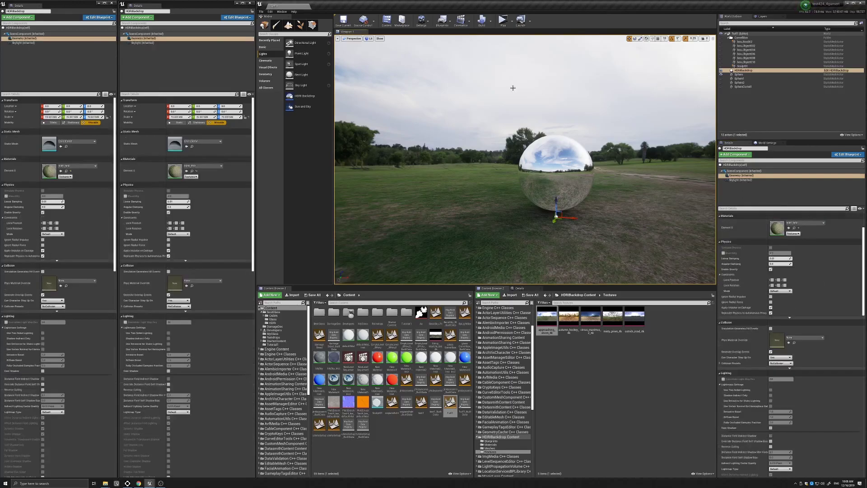
right_drag(525, 190, 555, 184)
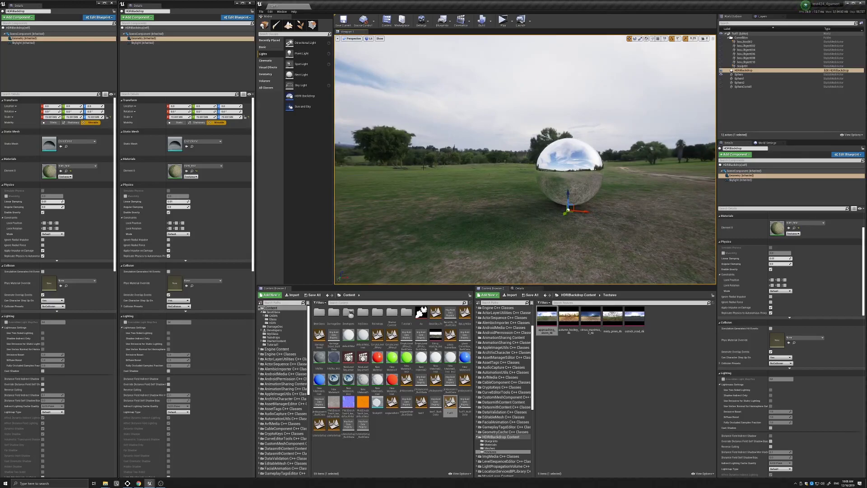
Drag the HDRIBackdrop's Projection Center upward above the ground with the gizmo
right_drag(506, 181, 488, 195)
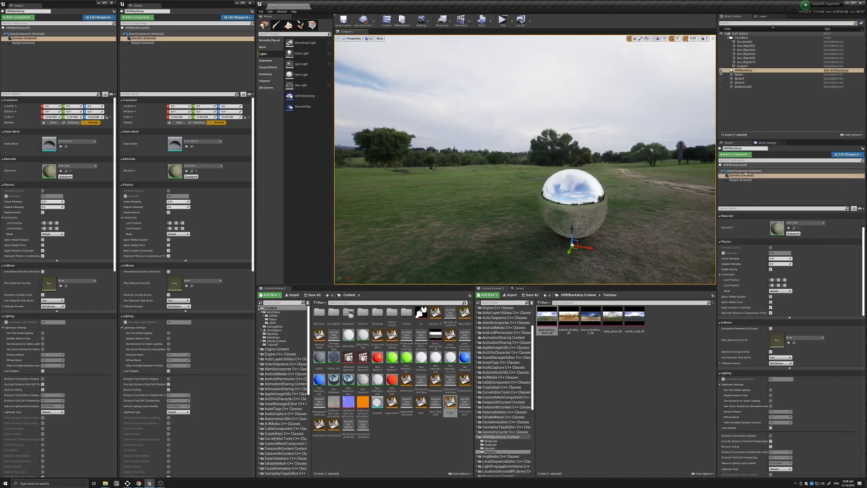
click(735, 164)
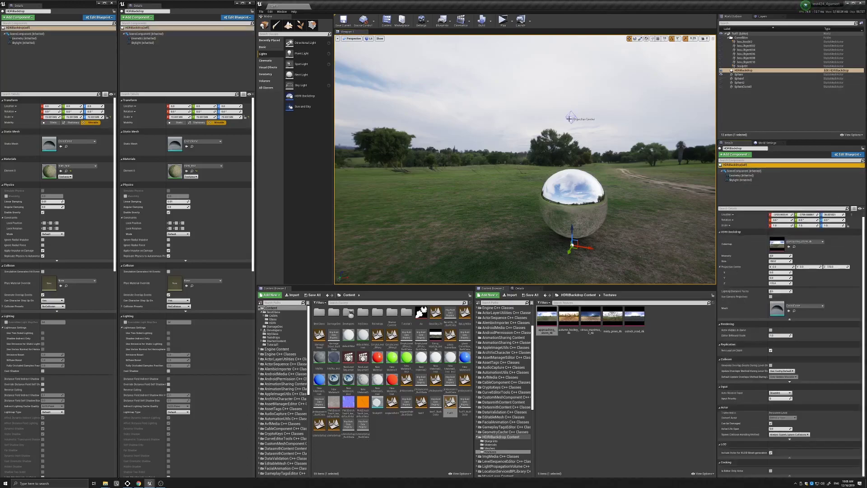
click(572, 117)
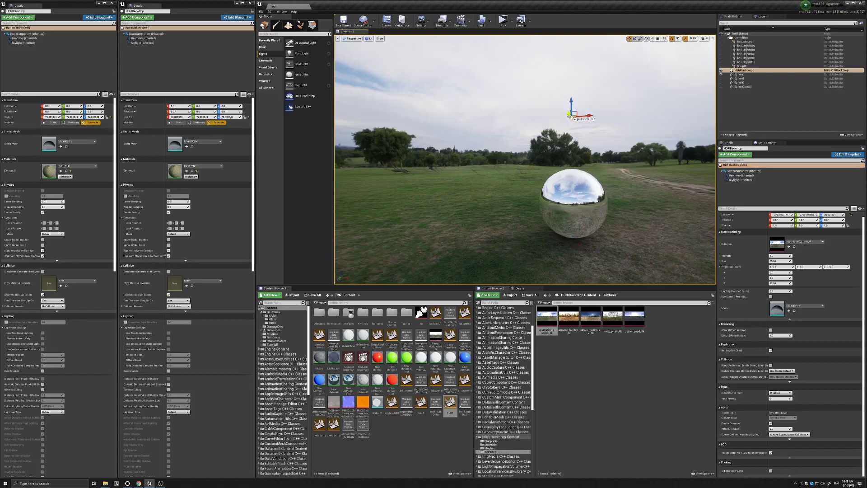
mouse_move(572, 102)
mouse_down()
mouse_move(561, 117)
mouse_move(546, 87)
mouse_move(546, 39)
mouse_move(555, 54)
mouse_up()
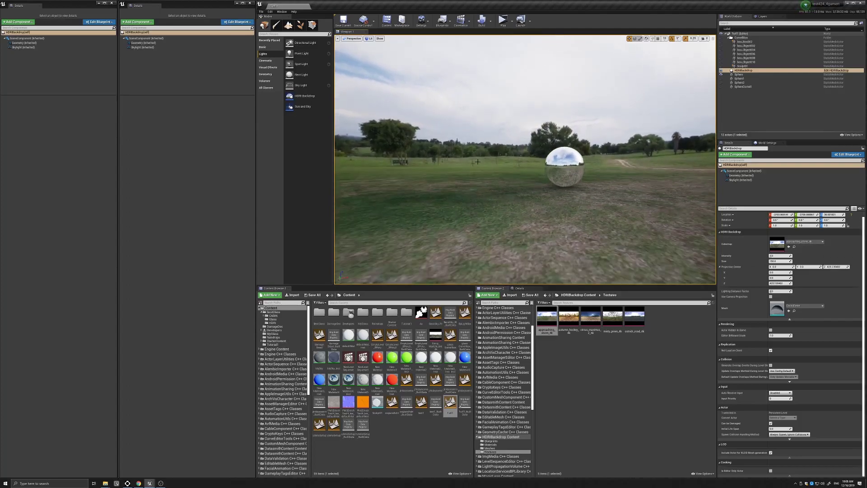
mouse_move(525, 163)
right_down()
mouse_move(609, 162)
mouse_move(338, 163)
right_up()
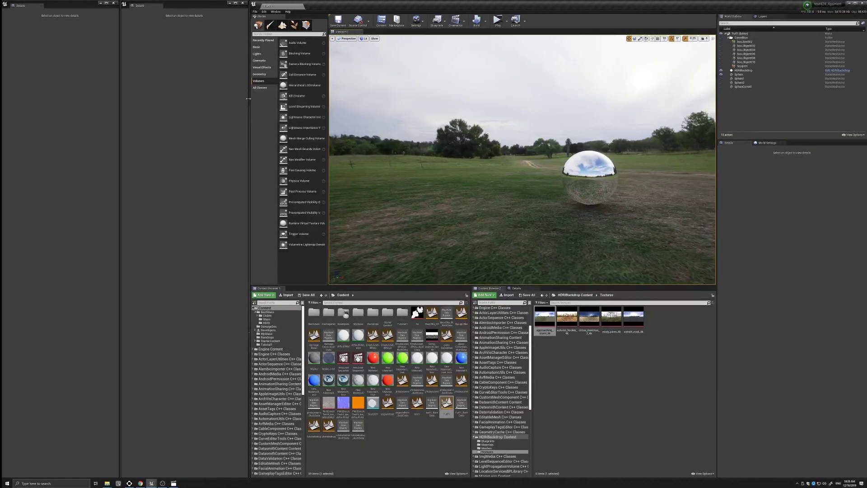
Close the floating second Details panel and widen the editor window leftward
click(237, 4)
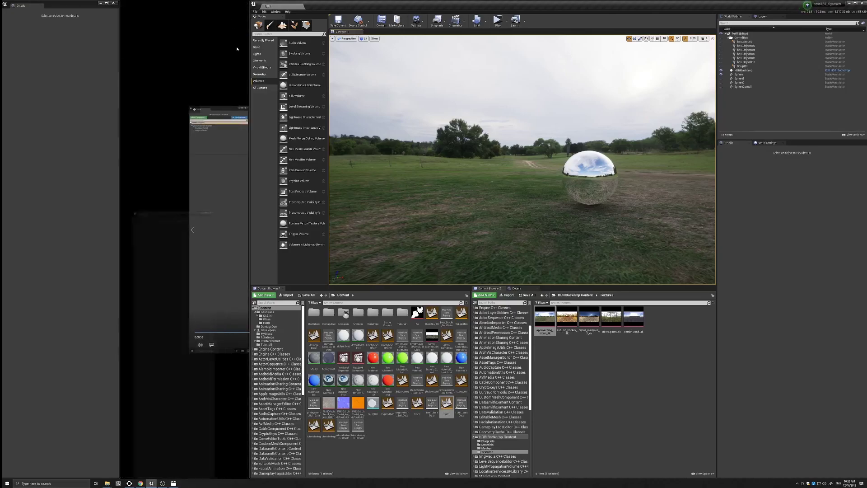
drag(250, 231, 135, 231)
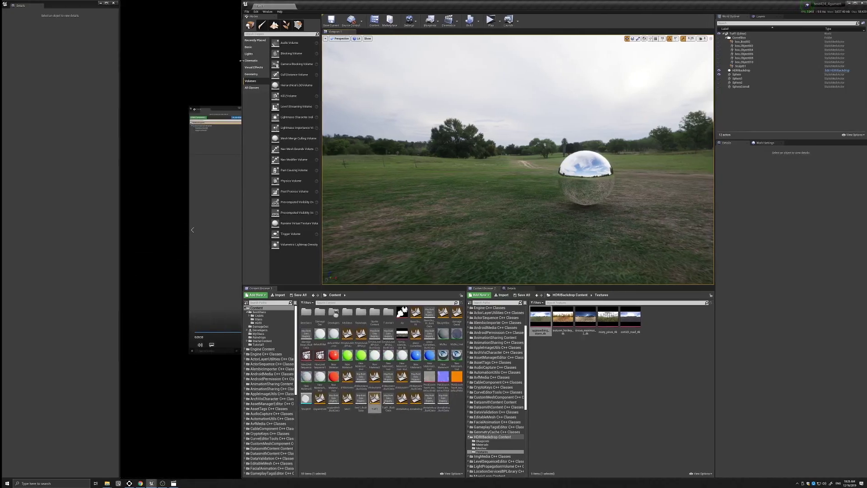
drag(131, 65, 121, 66)
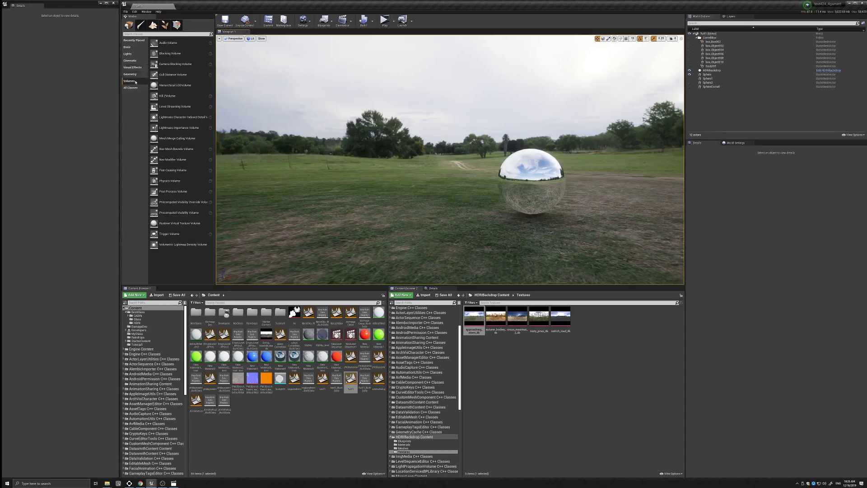
Add an unbounded Post Process Volume with Exposure Min and Max Brightness overridden to 1
drag(175, 193, 339, 139)
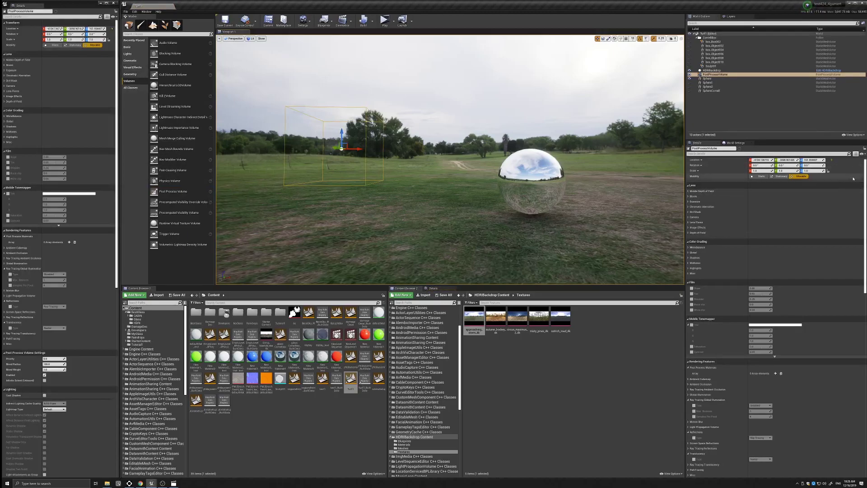
scroll(818, 197, down, 5)
scroll(818, 197, down, 5)
scroll(819, 279, down, 4)
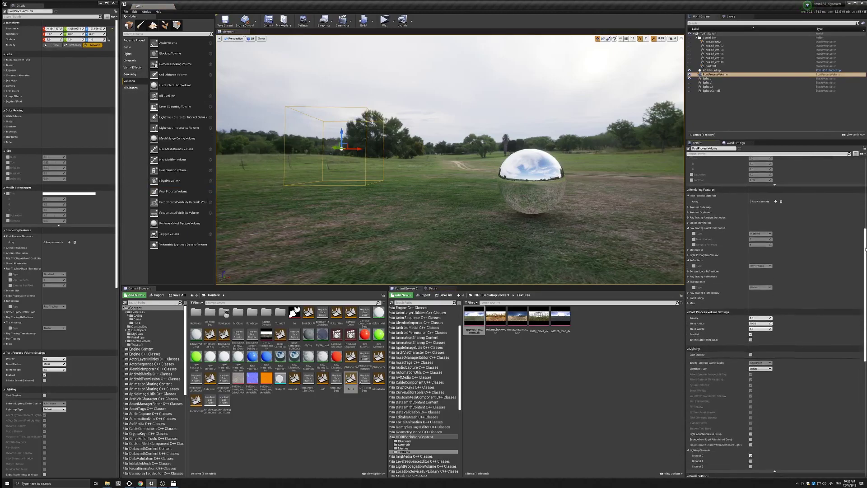
scroll(821, 279, down, 4)
scroll(820, 279, down, 3)
scroll(820, 280, down, 3)
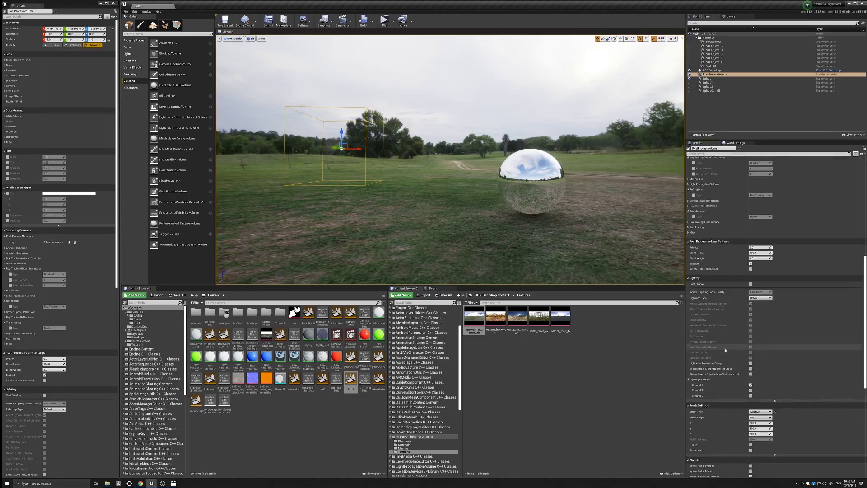
click(751, 269)
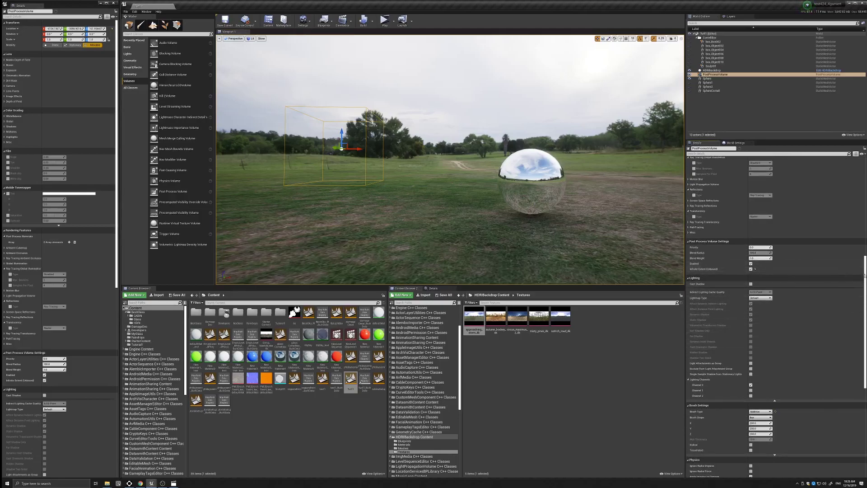
scroll(817, 271, up, 5)
scroll(816, 238, up, 5)
scroll(816, 203, up, 3)
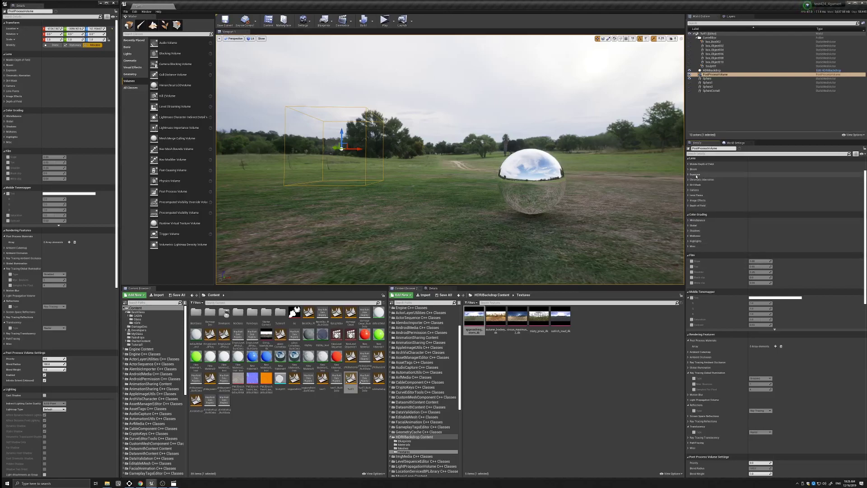
click(695, 176)
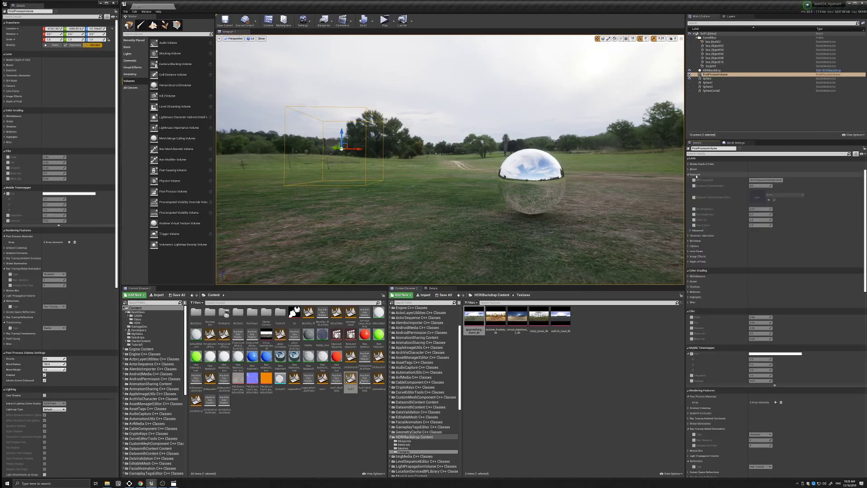
click(695, 210)
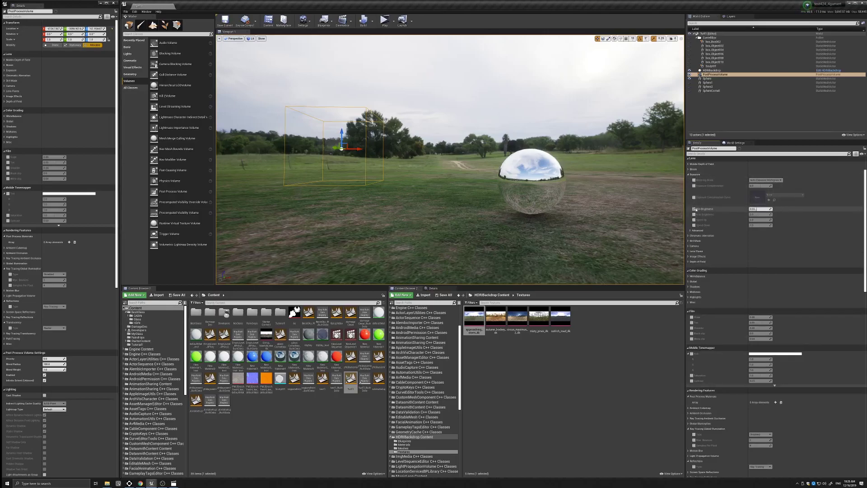
click(694, 215)
click(757, 209)
text(1)
key(Return)
click(758, 215)
text(1)
key(Return)
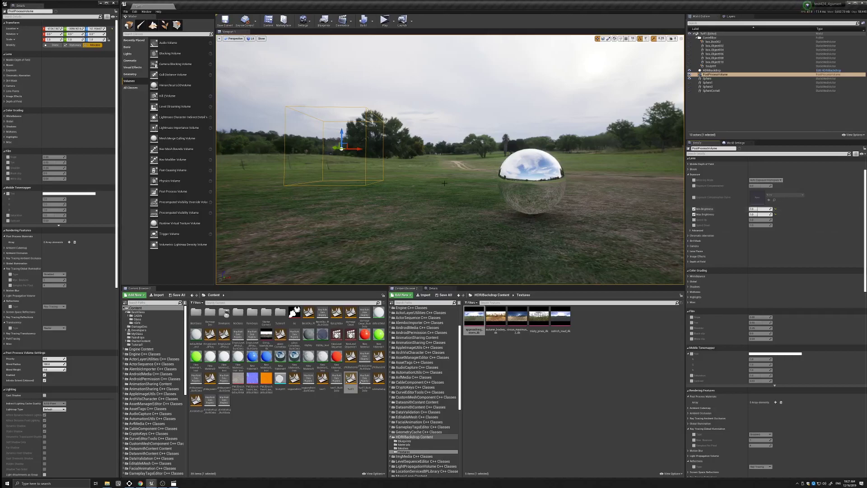
mouse_move(569, 196)
right_down()
mouse_move(542, 196)
mouse_move(567, 201)
mouse_move(487, 164)
right_up()
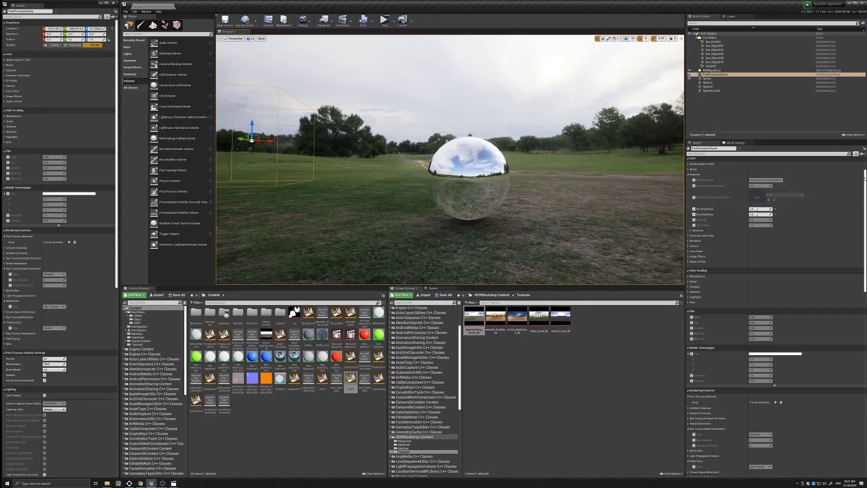
scroll(772, 304, down, 5)
scroll(772, 305, down, 5)
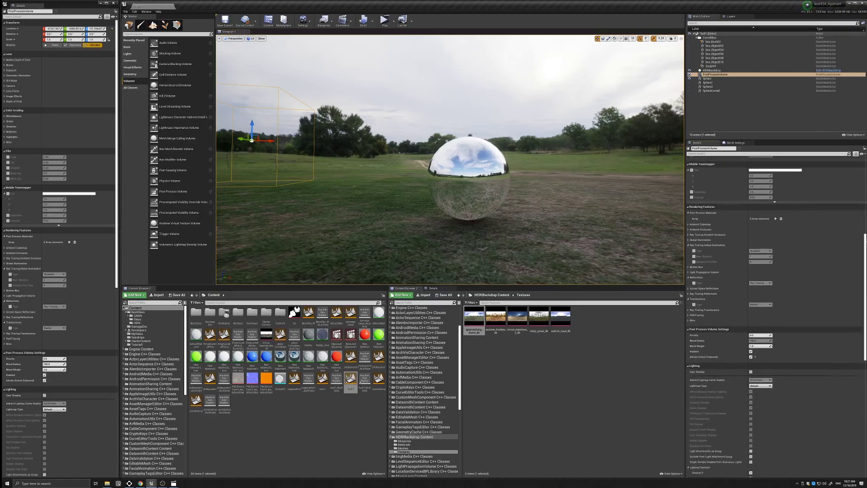
scroll(450, 162, up, 6)
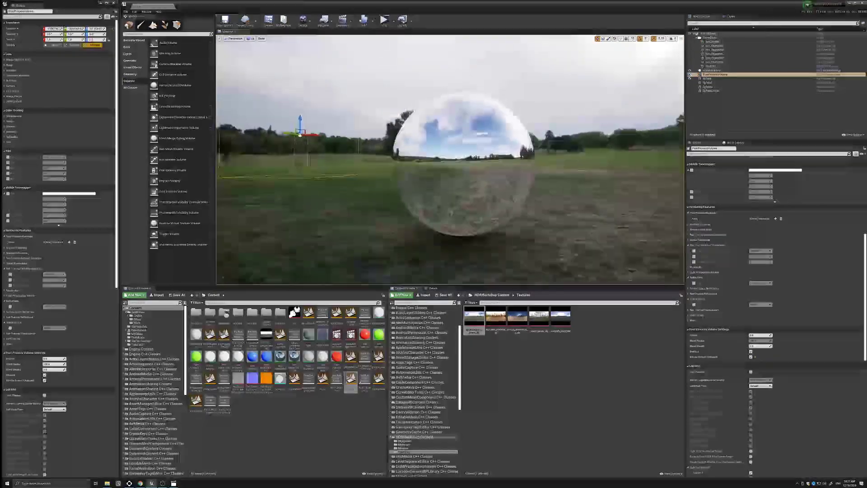
right_drag(449, 163, 305, 163)
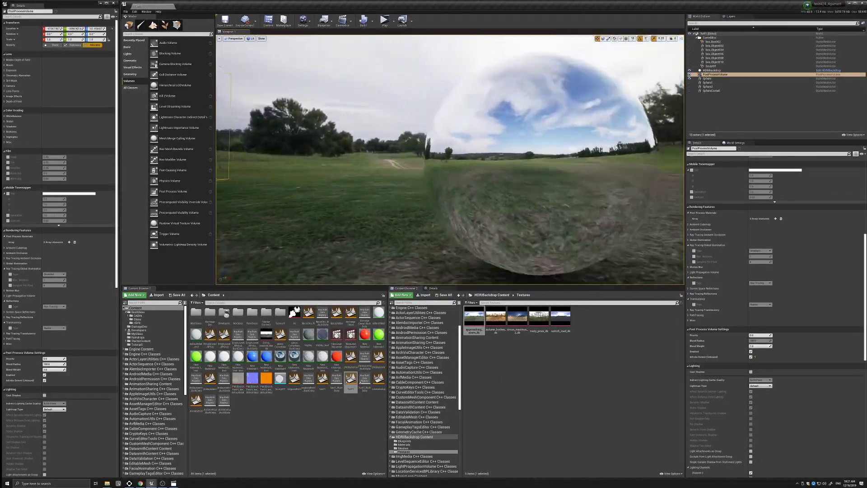
scroll(448, 163, down, 3)
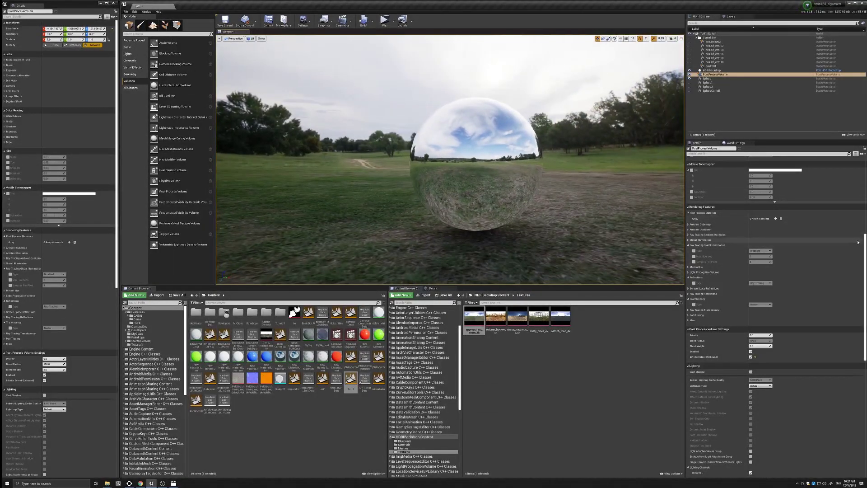
scroll(858, 241, down, 4)
scroll(857, 242, down, 4)
scroll(857, 241, down, 4)
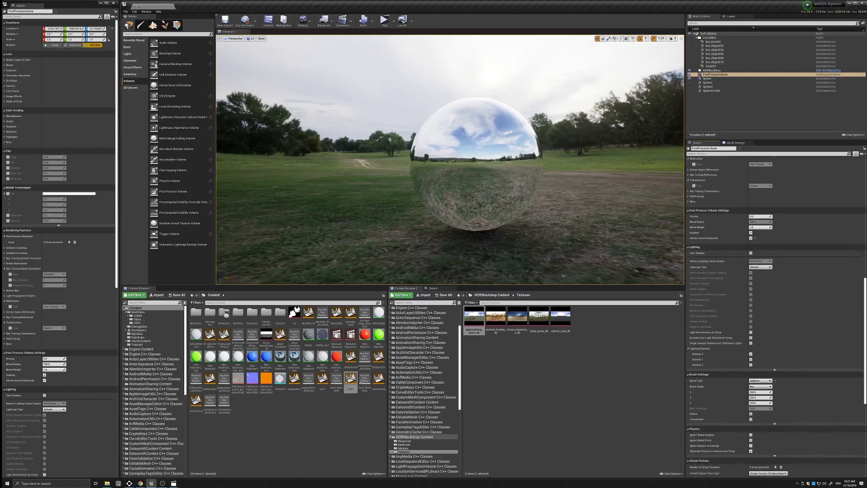
scroll(779, 305, down, 4)
scroll(779, 306, down, 4)
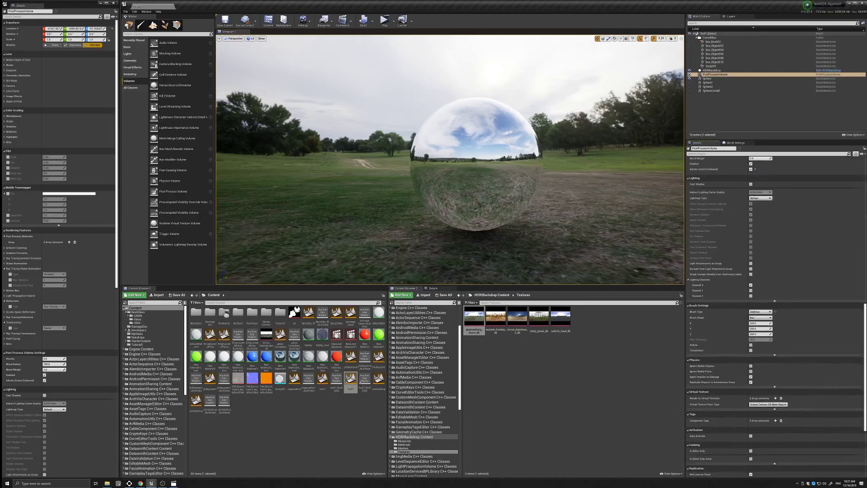
scroll(722, 296, up, 5)
scroll(722, 297, up, 5)
scroll(722, 297, up, 3)
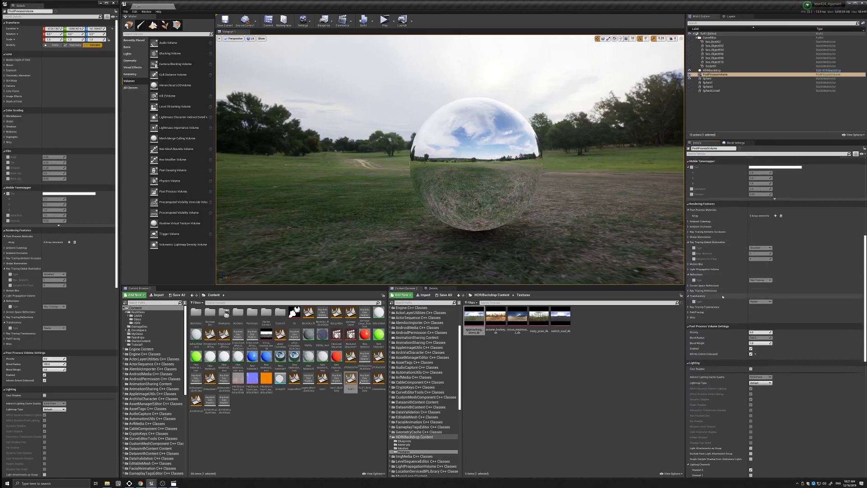
Check the Reflections Type override so the volume uses Ray Tracing reflections
click(694, 280)
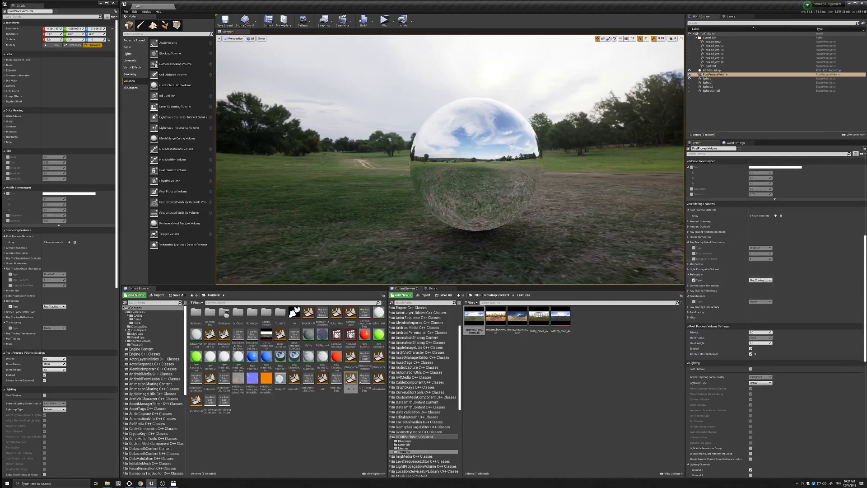
right_drag(554, 188, 492, 168)
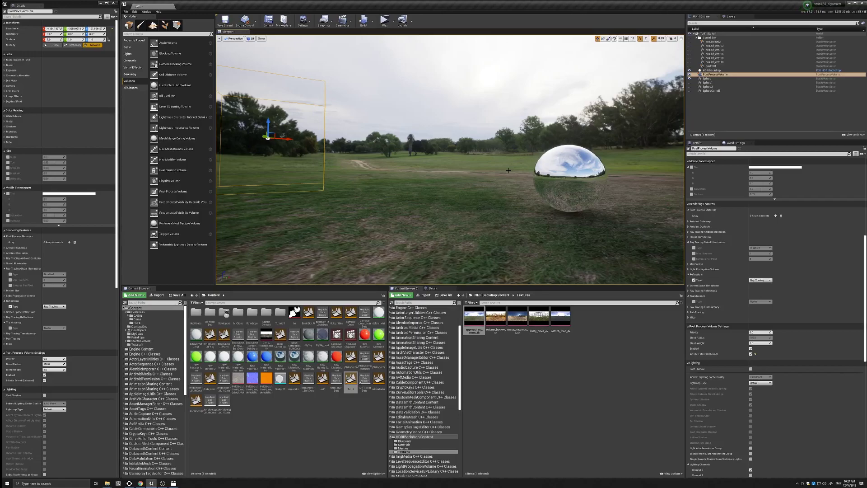
right_drag(509, 170, 501, 172)
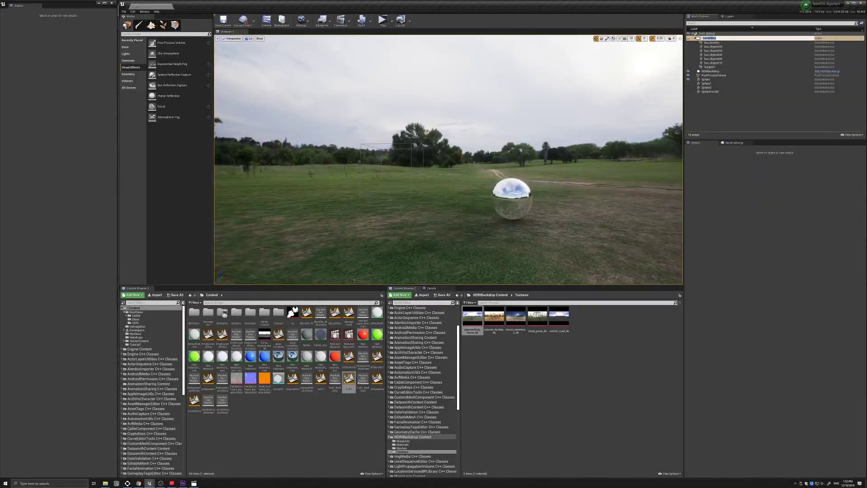
Unhide the CornellBox folder in the World Outliner so the box and statue appear
right_drag(489, 148, 489, 148)
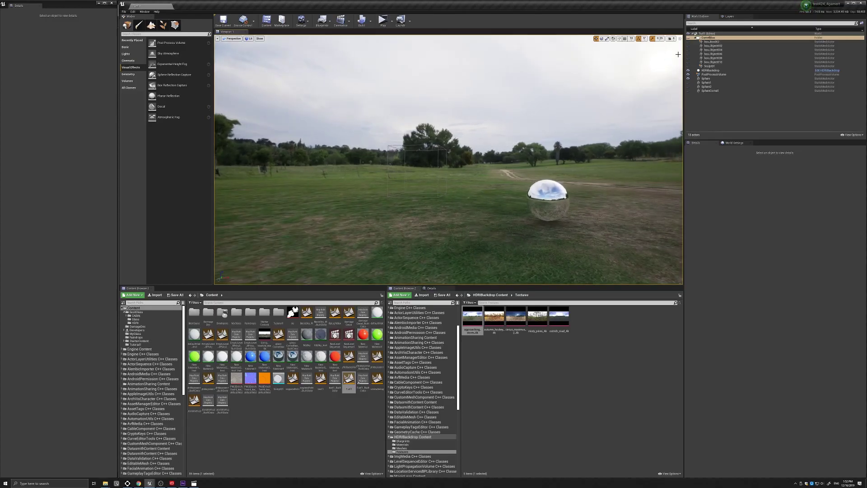
click(689, 38)
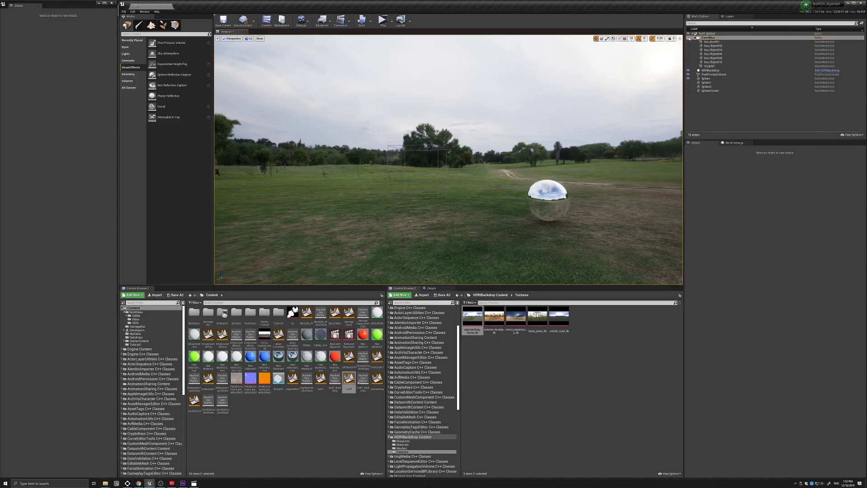
click(688, 38)
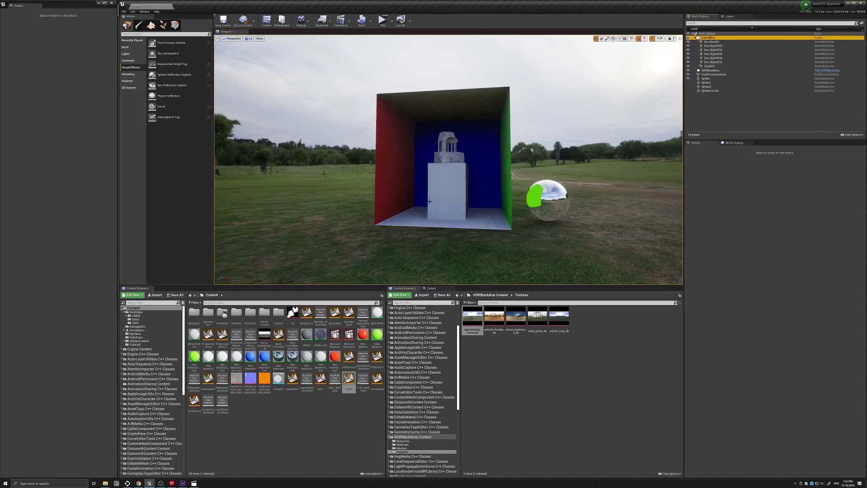
right_drag(429, 202, 468, 202)
mouse_move(447, 163)
right_down()
mouse_move(379, 163)
mouse_move(406, 162)
right_up()
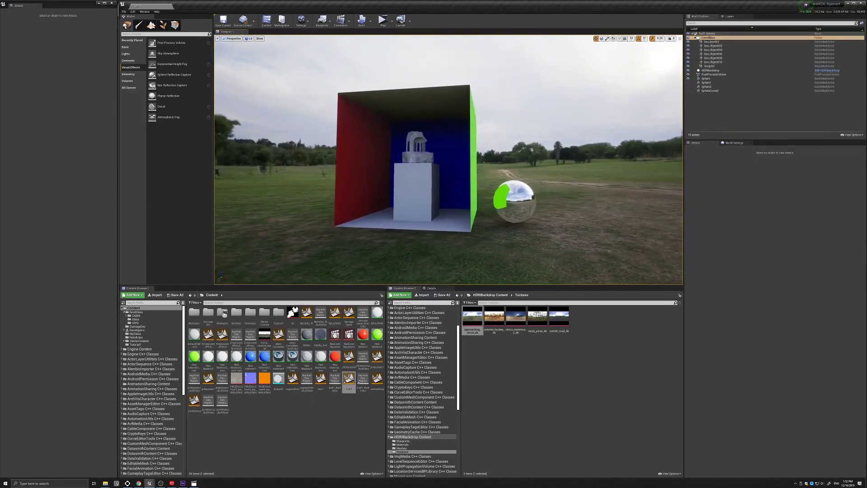
Set the PostProcessVolume's Ray Tracing Global Illumination Type to Brute Force
click(711, 74)
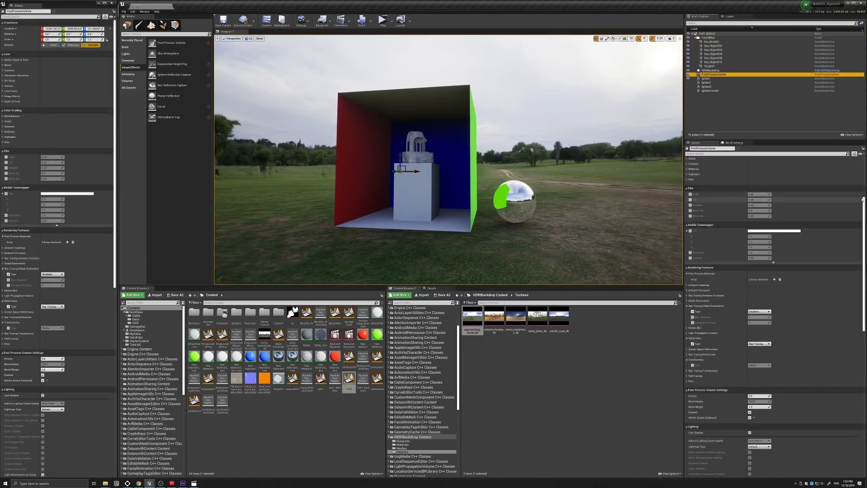
scroll(772, 305, down, 3)
scroll(773, 305, down, 1)
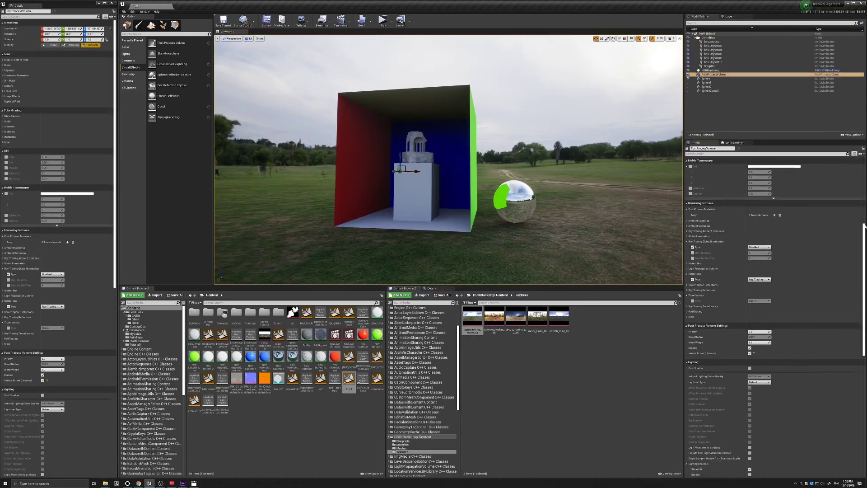
scroll(705, 239, down, 1)
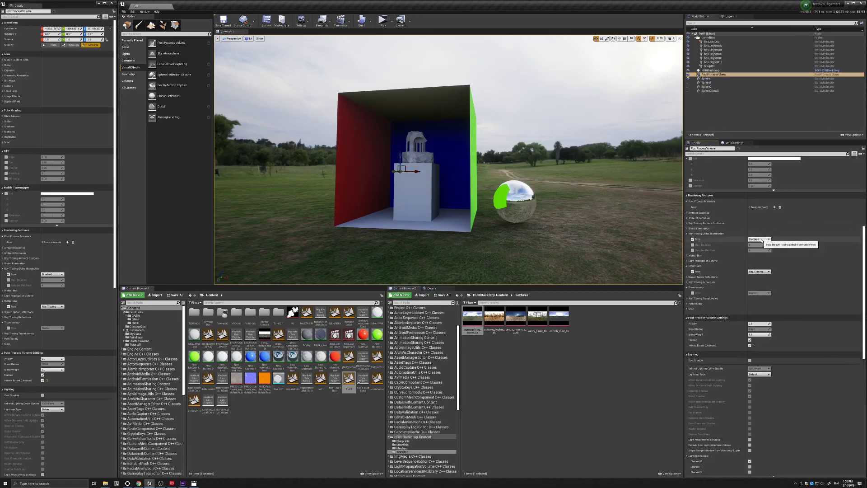
scroll(447, 160, up, 3)
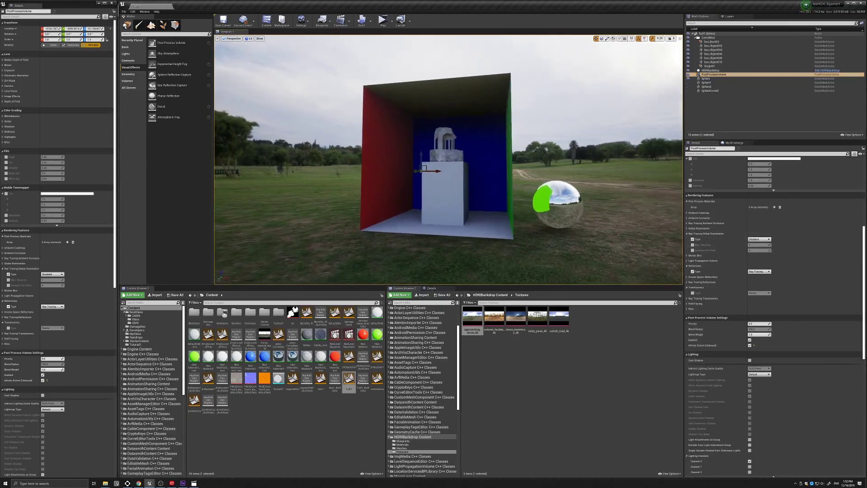
right_drag(447, 159, 475, 162)
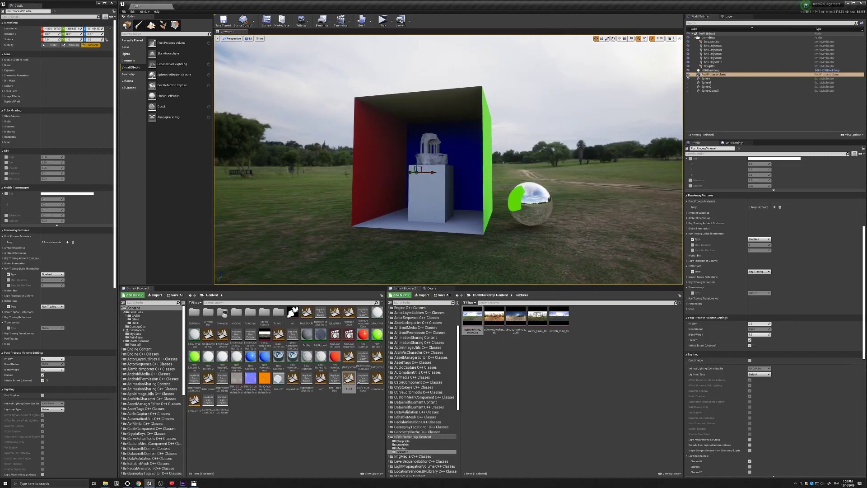
click(759, 240)
click(757, 245)
mouse_move(495, 214)
right_down()
mouse_move(514, 216)
mouse_move(406, 216)
right_up()
Recheck the GI Type list and orbit to show the sphere reflecting the green wall
click(759, 239)
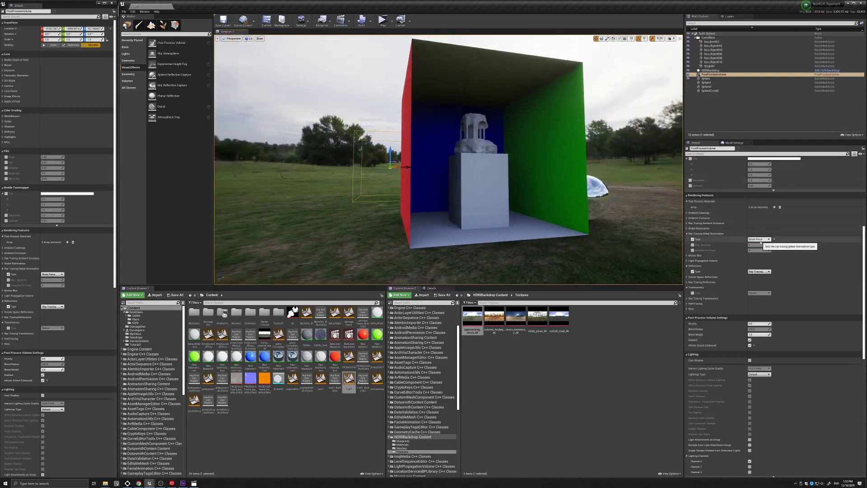
click(758, 239)
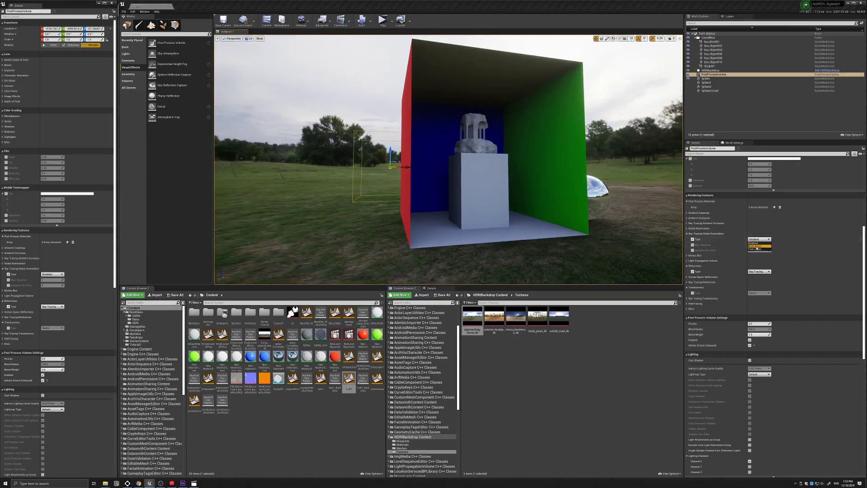
click(758, 245)
mouse_move(447, 162)
right_down()
mouse_move(339, 163)
mouse_move(474, 169)
right_up()
scroll(550, 173, down, 3)
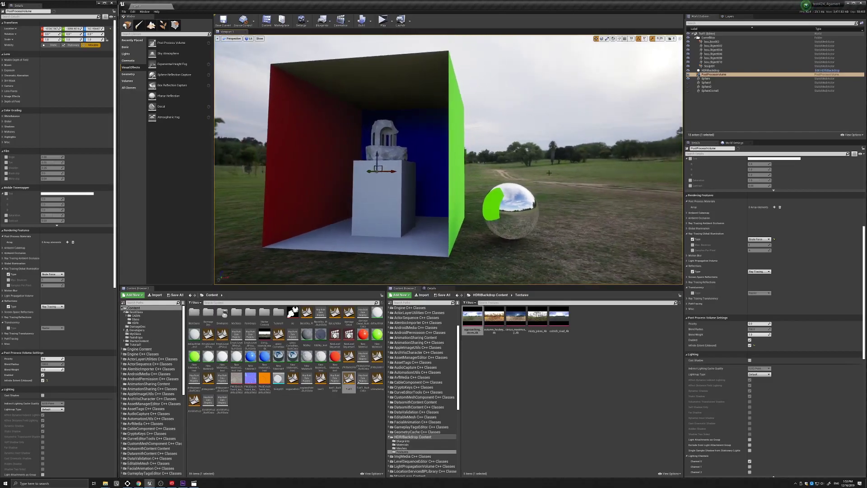
right_drag(549, 173, 535, 172)
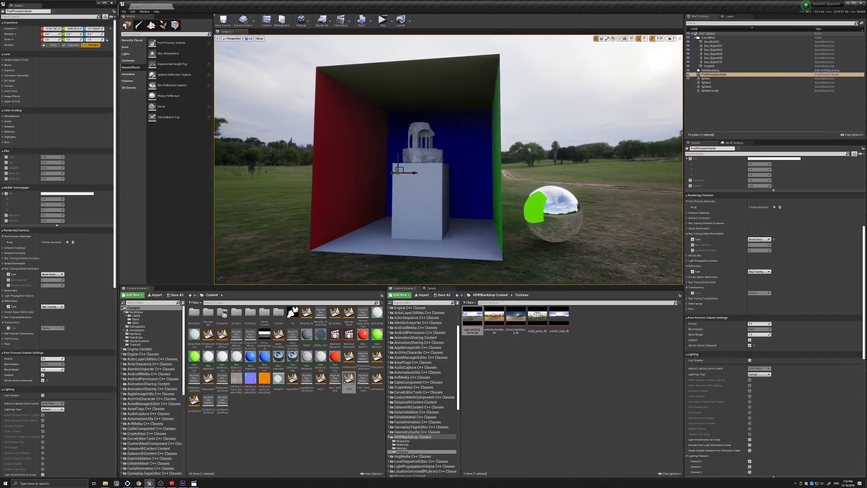
right_drag(501, 203, 512, 204)
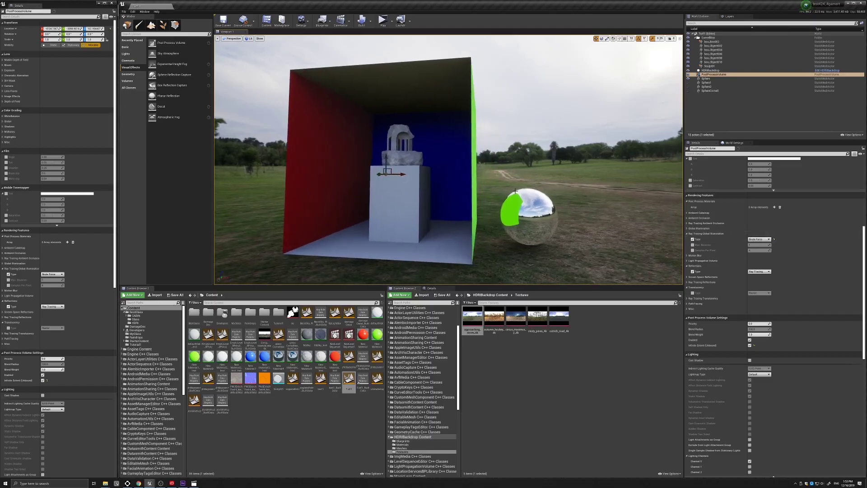
Switch the Ray Tracing Global Illumination Type to Final Gather
click(758, 240)
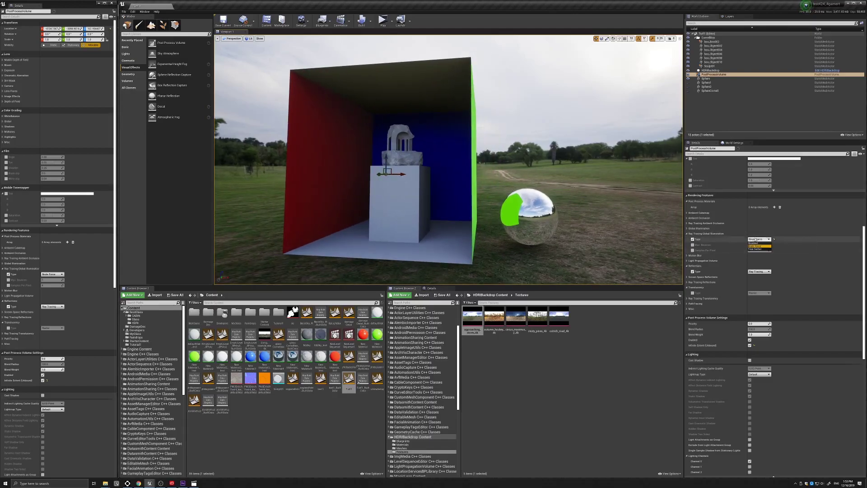
click(758, 246)
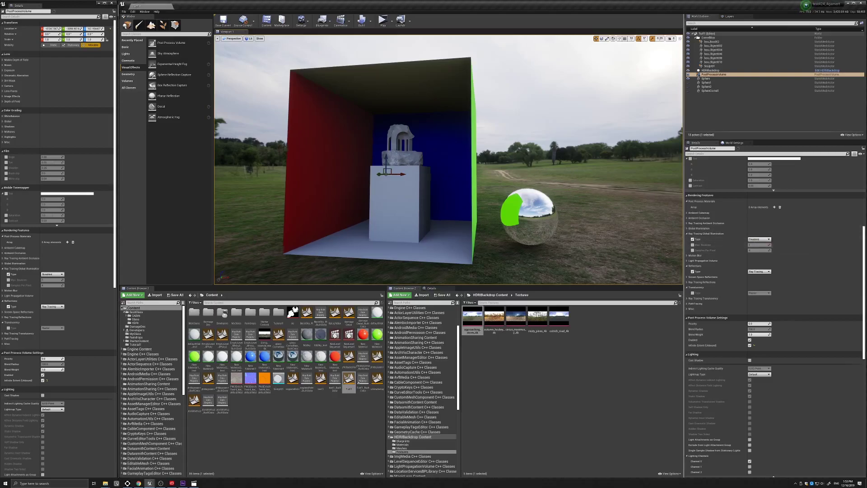
right_drag(528, 174, 544, 176)
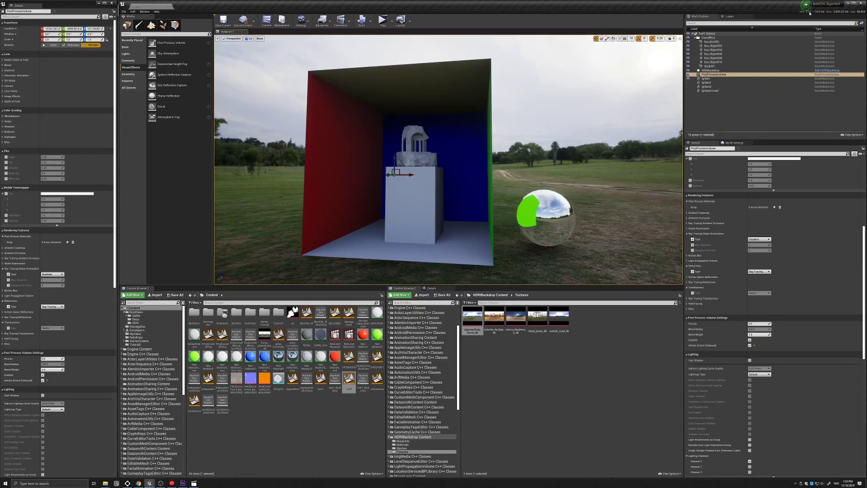
click(759, 240)
click(758, 248)
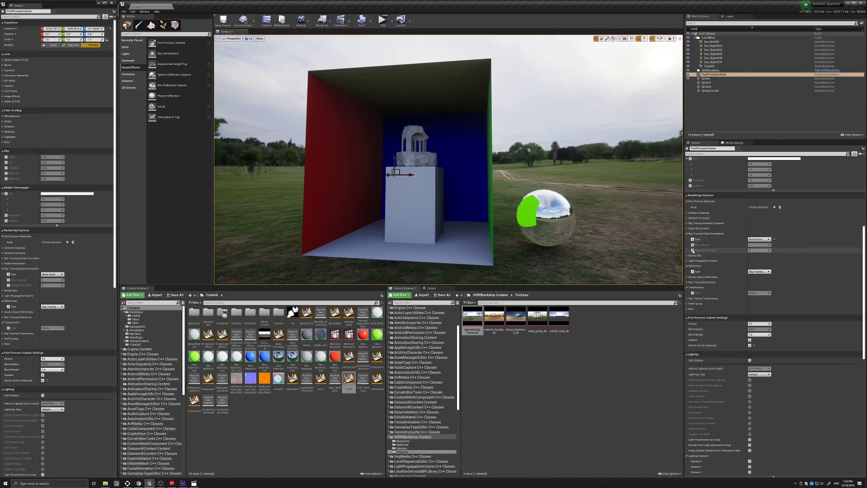
Reset the overridden Samples Per Pixel to default and set the GI Type to Disabled
click(693, 251)
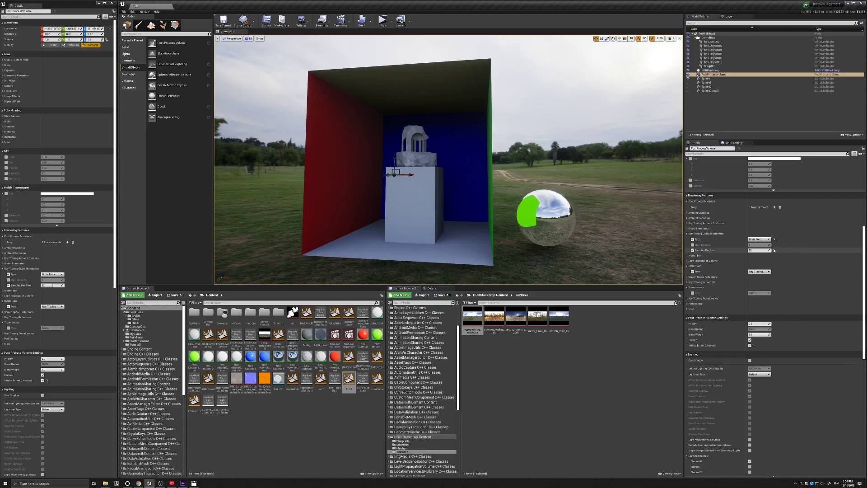
click(775, 249)
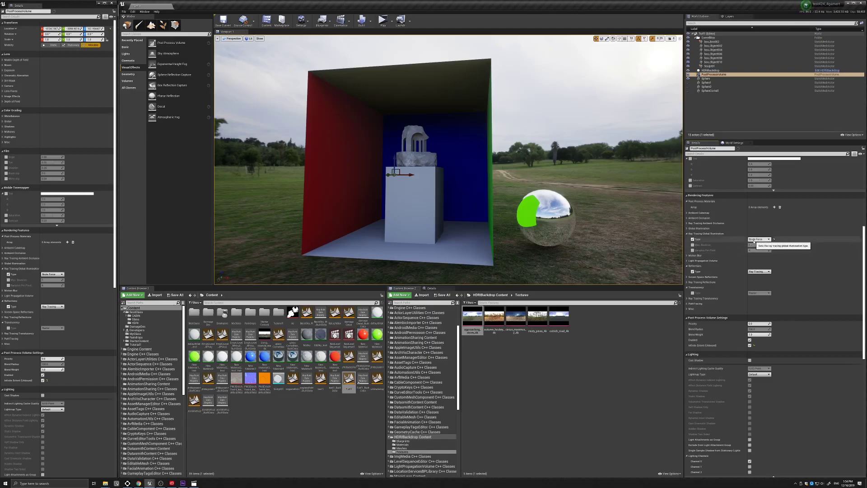
click(759, 239)
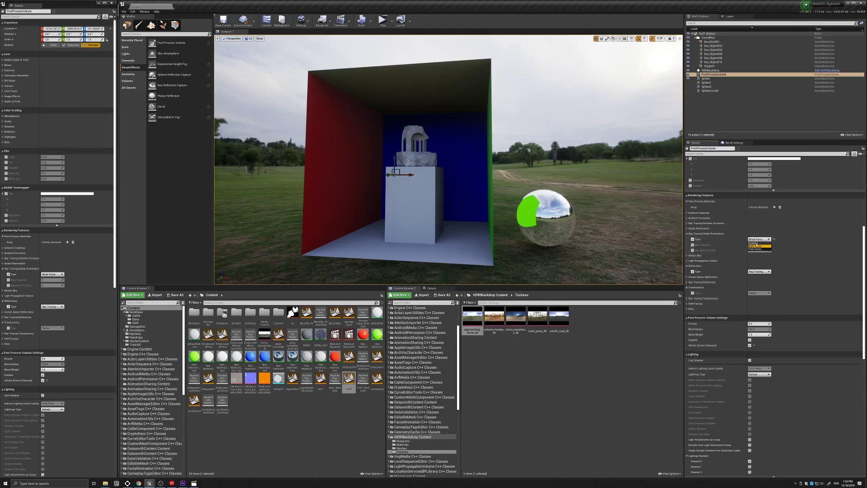
click(756, 247)
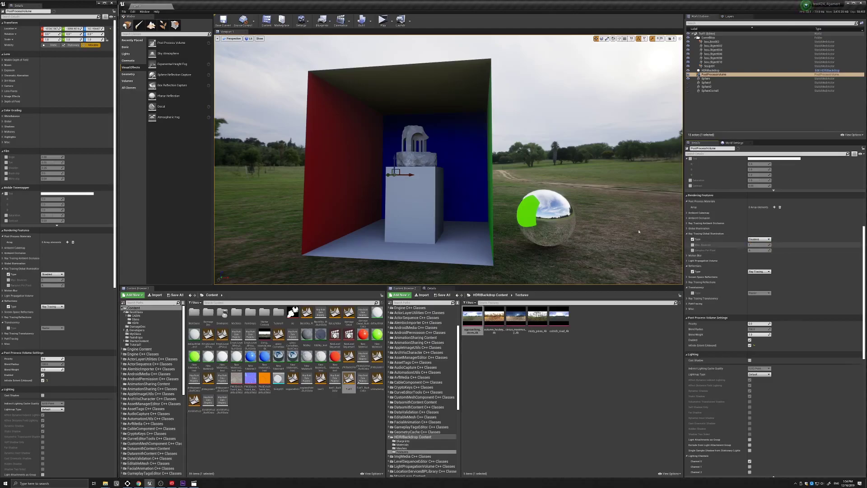
scroll(565, 176, up, 1)
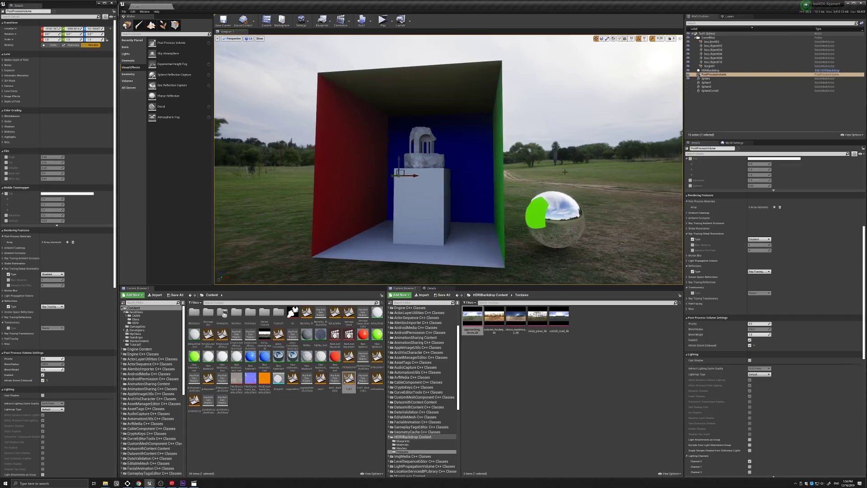
Orbit around the Cornell box and select the HDRIBackdrop's Geometry component
right_drag(564, 172, 542, 173)
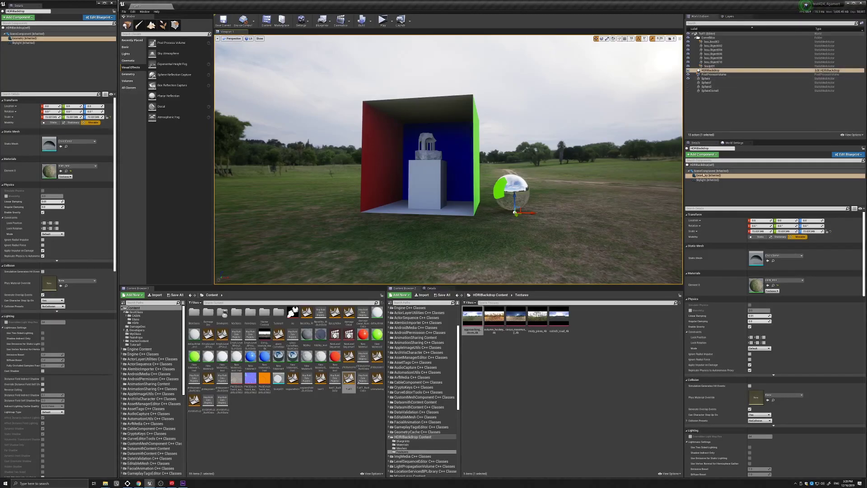
click(705, 176)
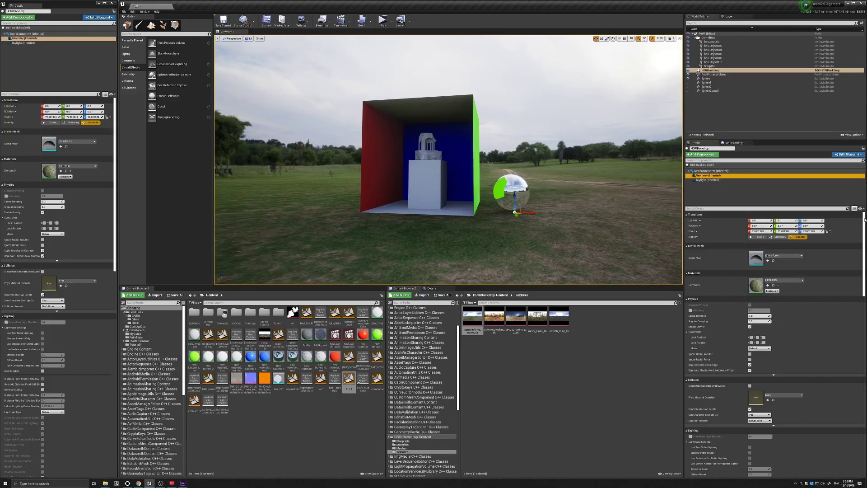
drag(865, 219, 865, 366)
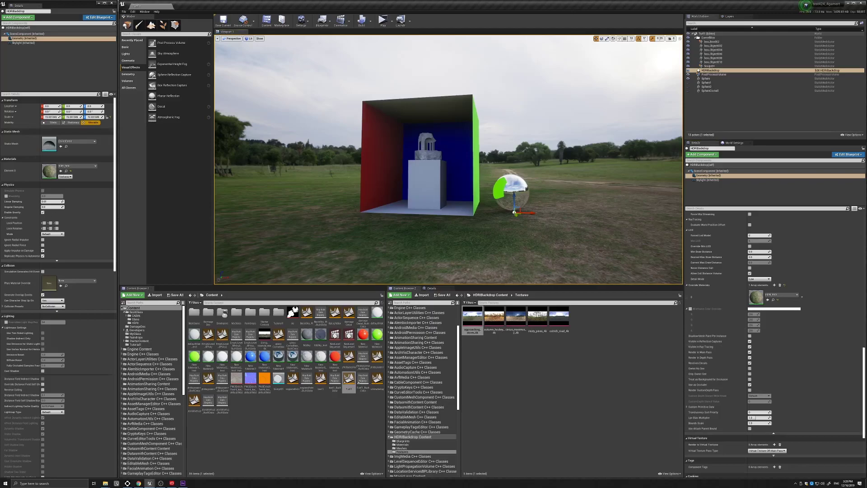
scroll(540, 245, up, 2)
scroll(541, 245, up, 2)
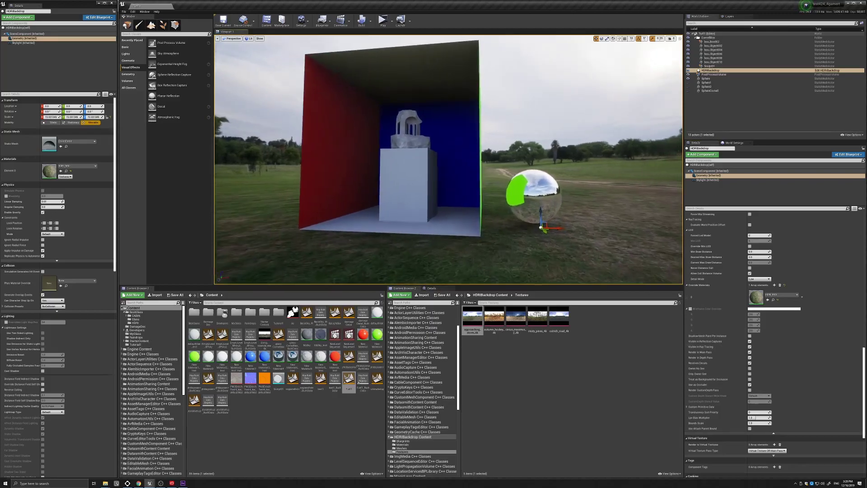
scroll(540, 246, up, 2)
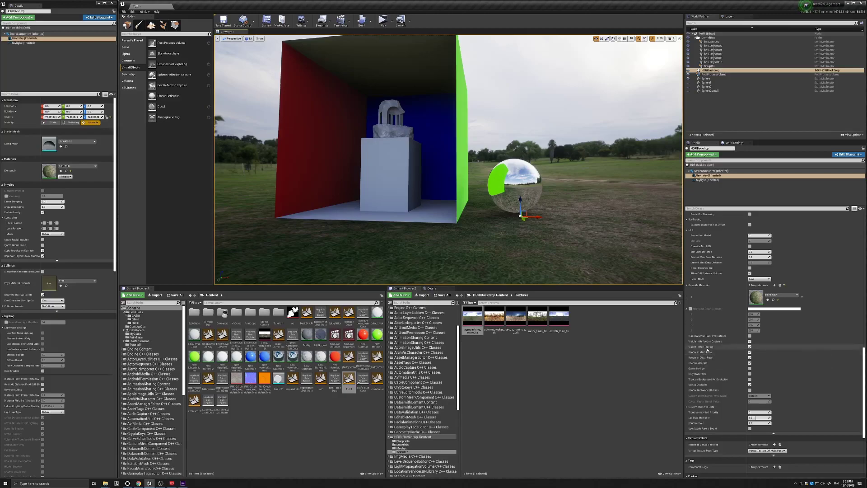
Uncheck Visible in Ray Tracing on the HDRIBackdrop's Geometry component
click(749, 347)
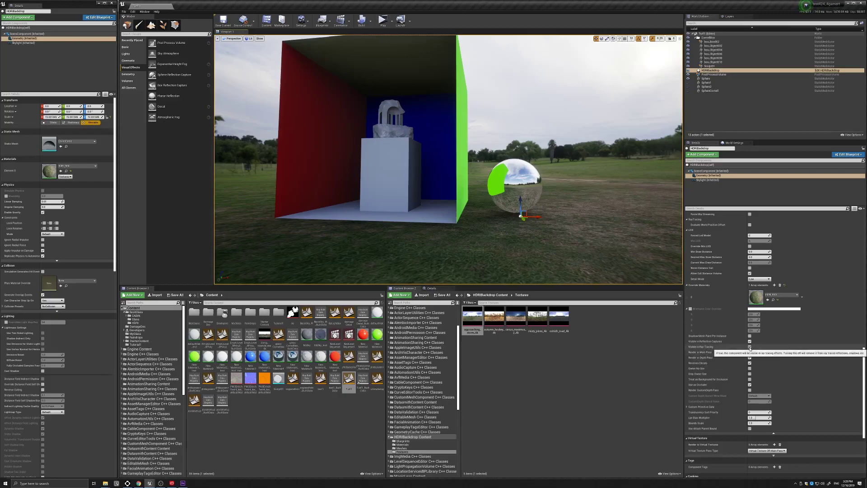
right_drag(571, 243, 556, 243)
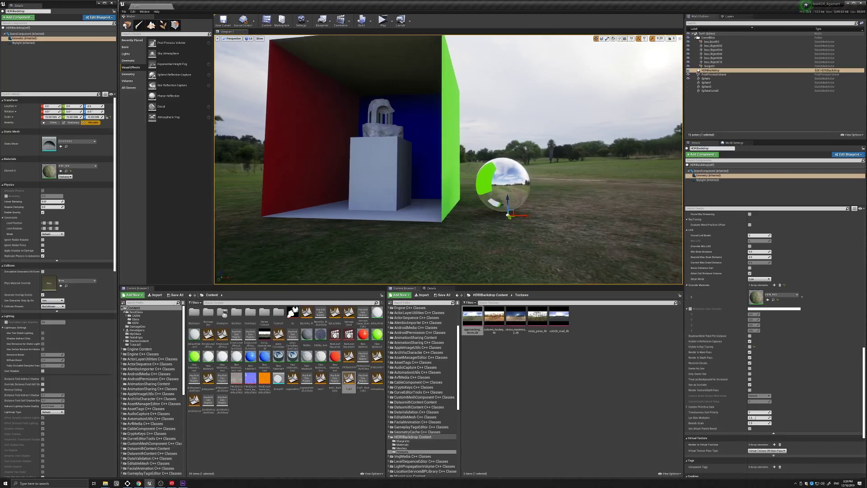
scroll(538, 186, up, 3)
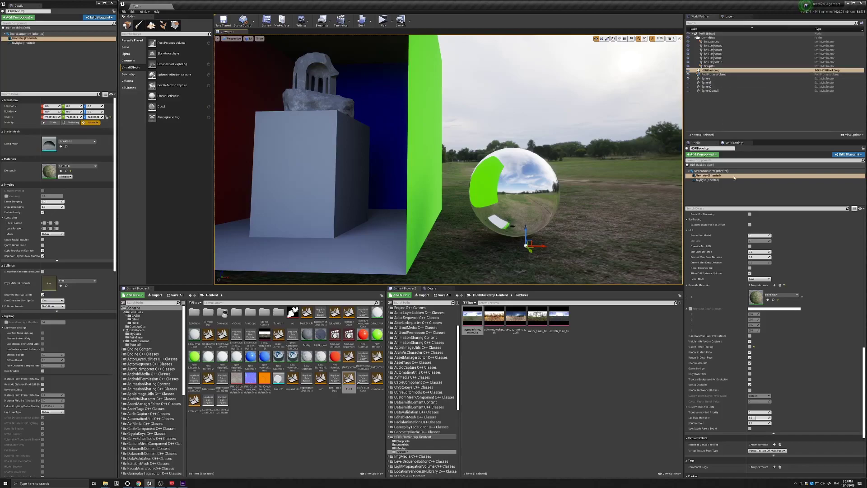
Set the sky light source to SLS Specified Cubemap with approaching_storm_4k as the cubemap
click(707, 180)
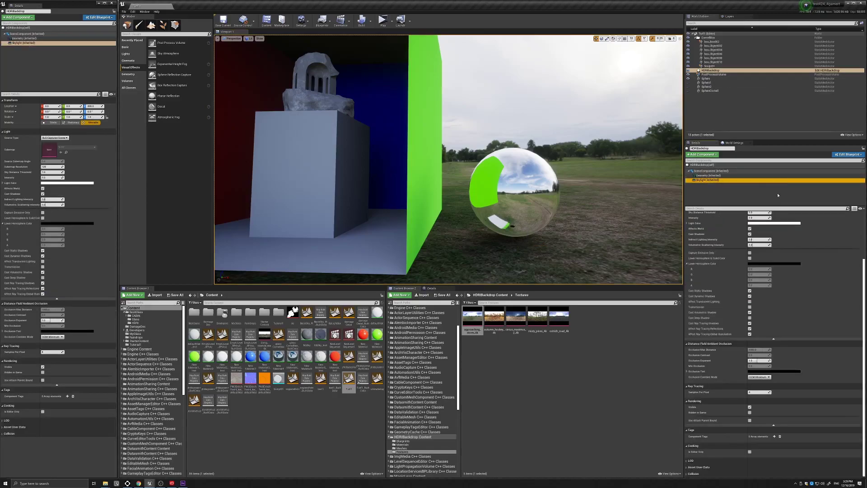
scroll(860, 266, up, 5)
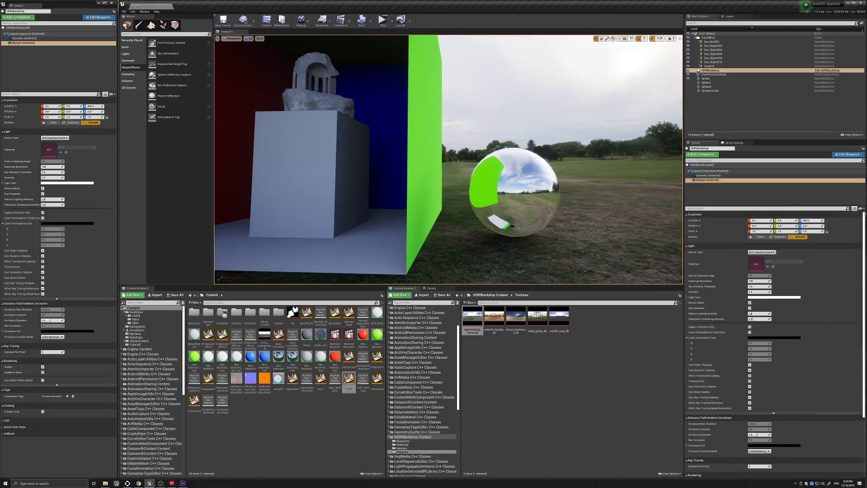
click(760, 252)
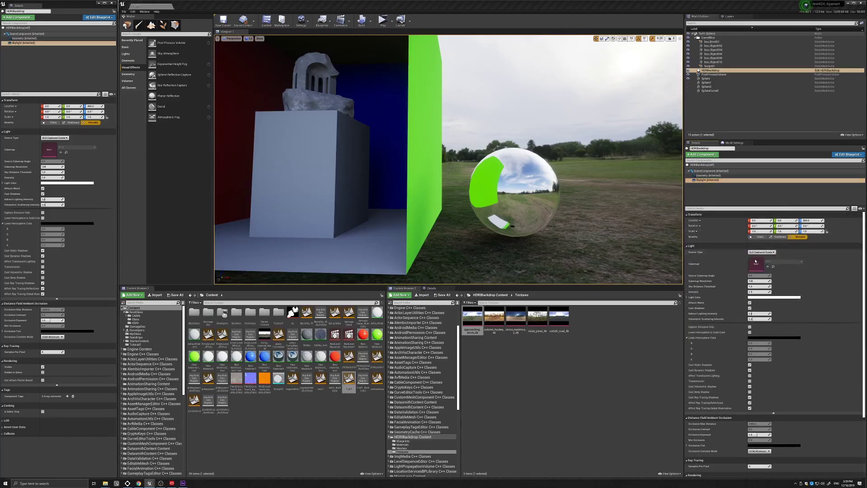
click(769, 260)
drag(503, 324, 762, 264)
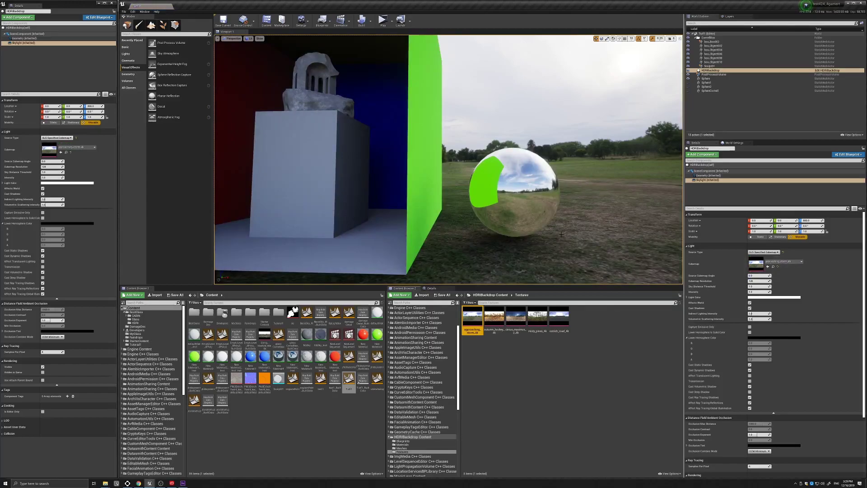
Adjust the sky light's Cubemap Resolution while checking the chrome sphere
right_drag(561, 235, 474, 203)
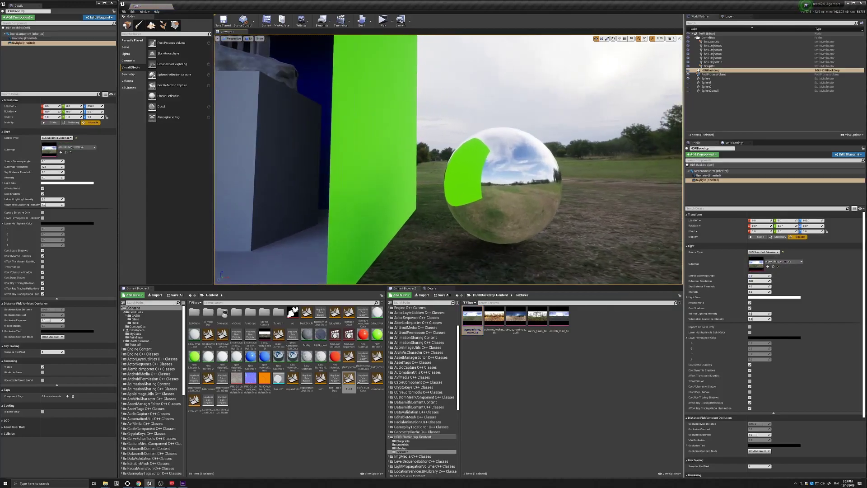
mouse_move(447, 170)
right_down()
mouse_move(407, 169)
mouse_move(474, 176)
right_up()
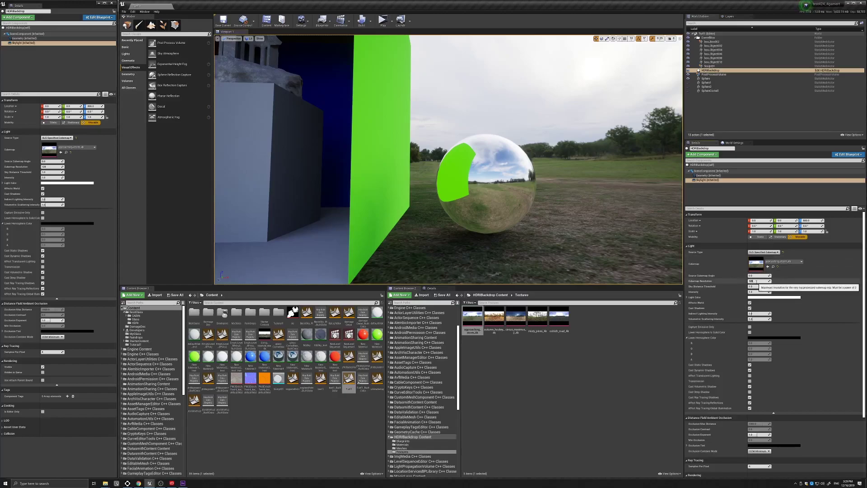
click(758, 281)
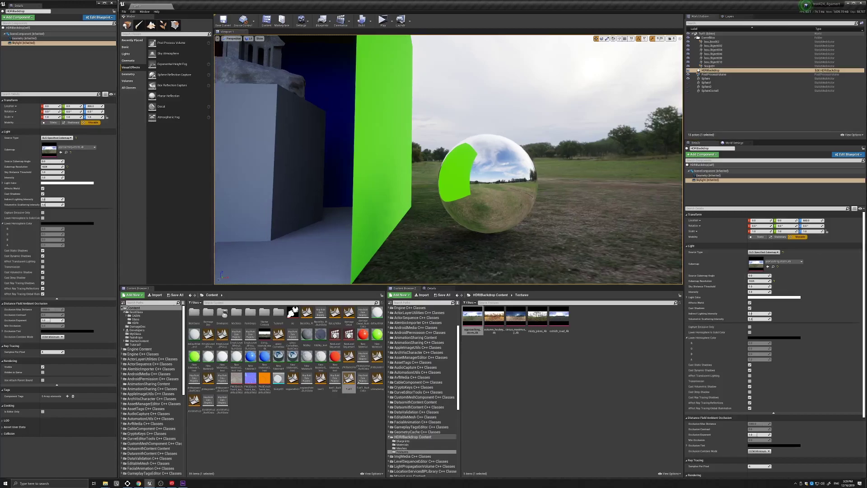
mouse_move(447, 163)
right_down()
mouse_move(474, 162)
mouse_move(507, 192)
mouse_move(453, 181)
mouse_move(467, 177)
right_up()
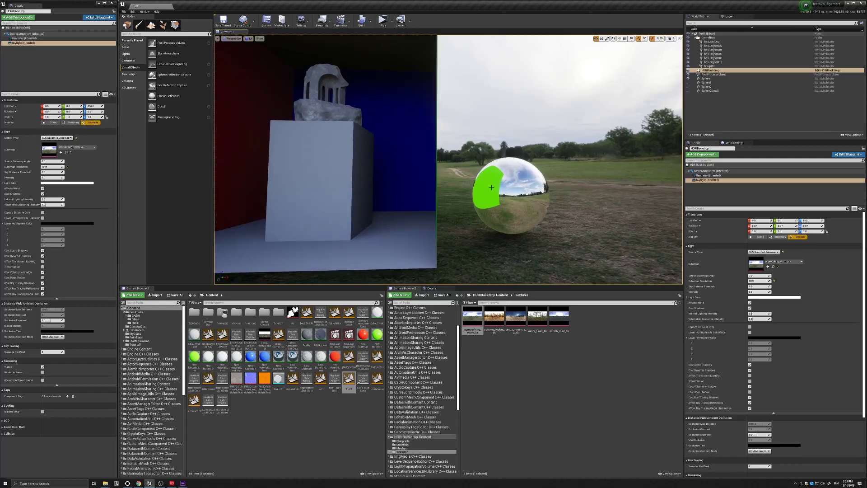
right_drag(487, 178, 467, 179)
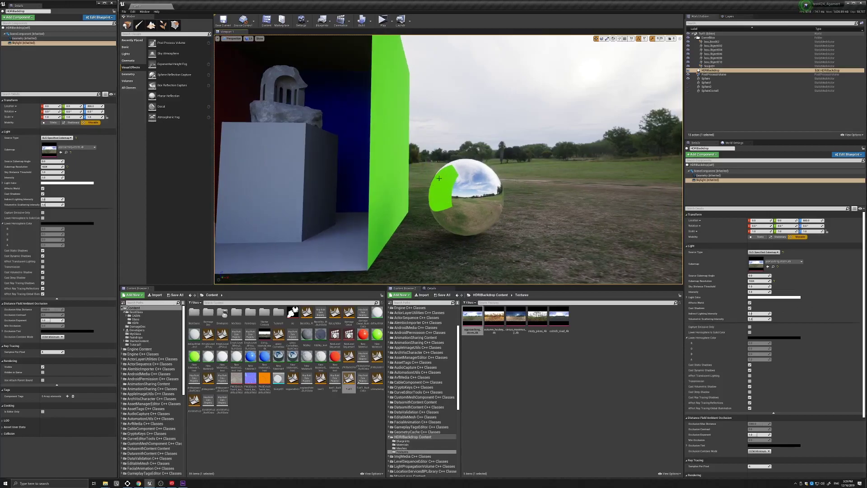
mouse_move(439, 178)
right_down()
mouse_move(445, 197)
mouse_move(434, 190)
mouse_move(440, 182)
right_up()
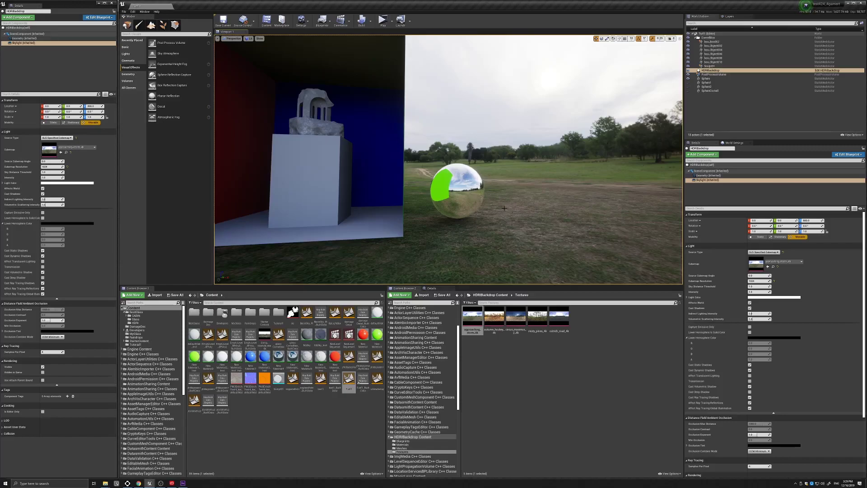
mouse_move(505, 211)
right_down()
mouse_move(461, 195)
mouse_move(495, 210)
right_up()
right_drag(422, 195, 386, 194)
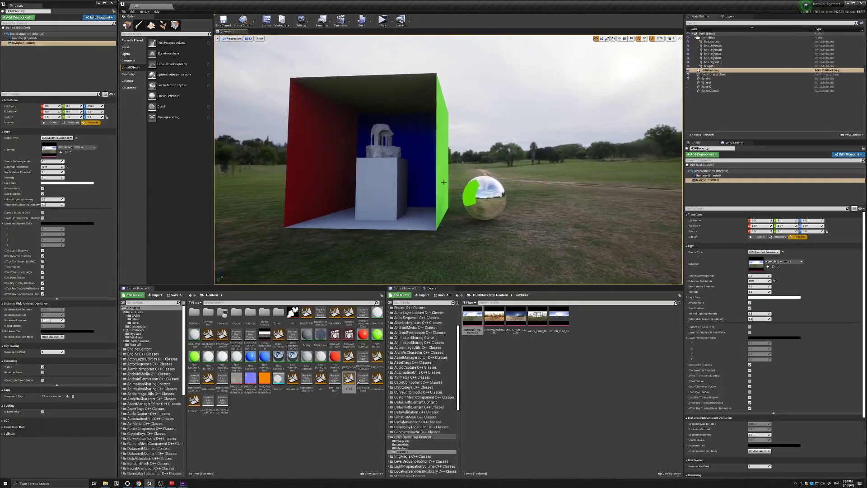
mouse_move(443, 182)
right_down()
mouse_move(443, 210)
mouse_move(427, 203)
mouse_move(454, 216)
mouse_move(437, 215)
mouse_move(448, 201)
right_up()
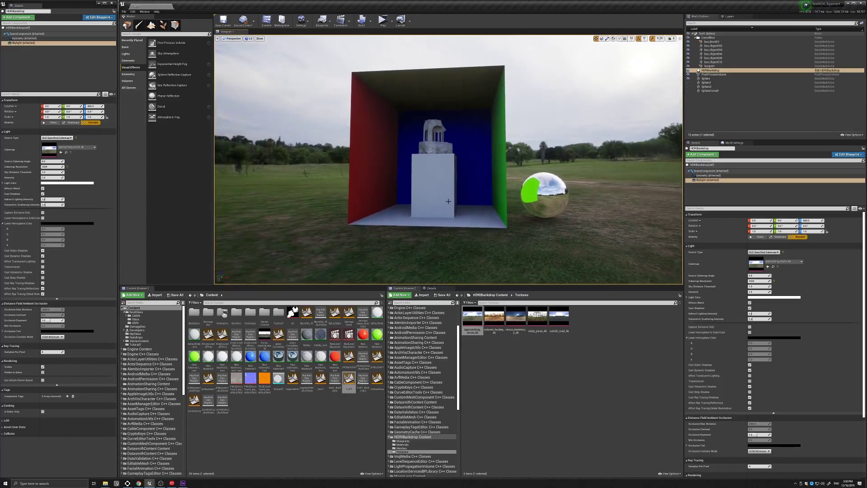
click(714, 74)
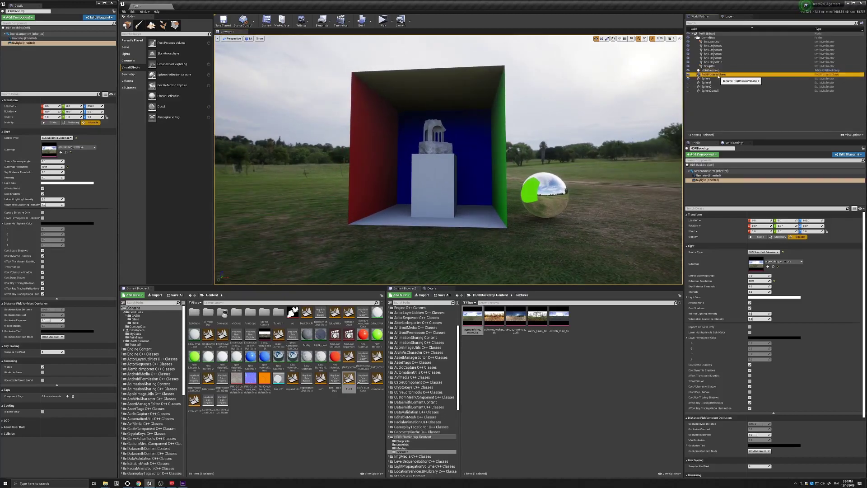
scroll(733, 268, down, 3)
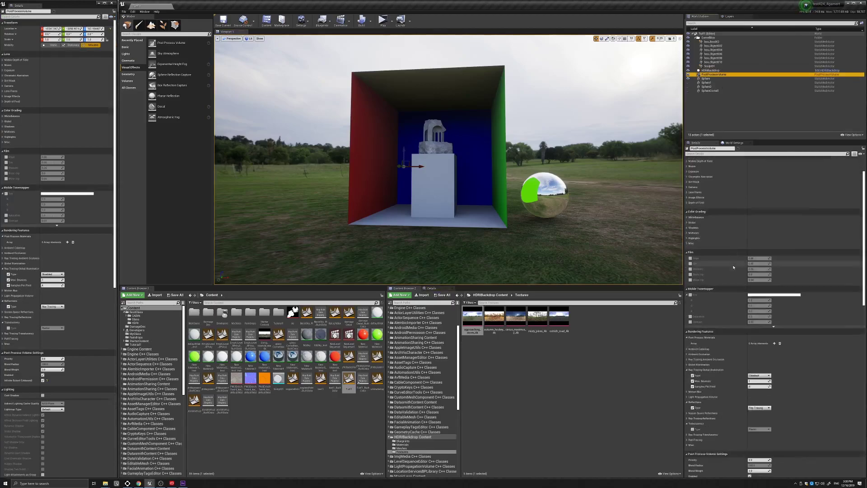
scroll(733, 268, down, 3)
scroll(734, 268, down, 2)
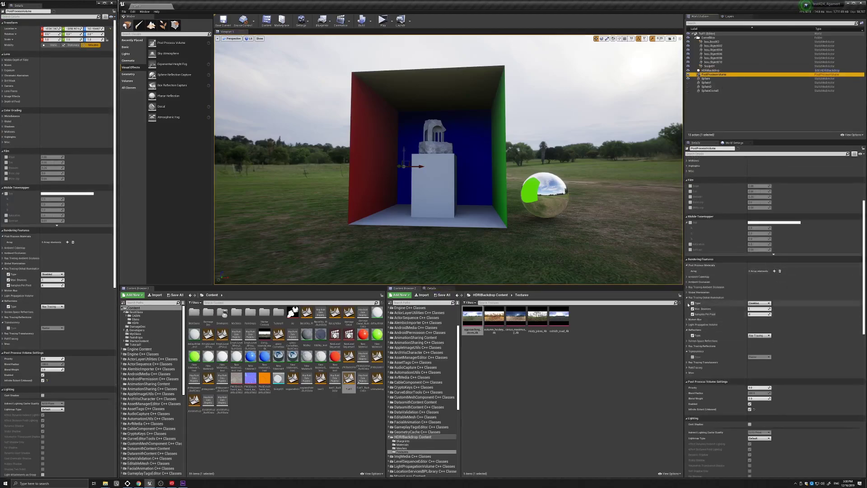
click(759, 303)
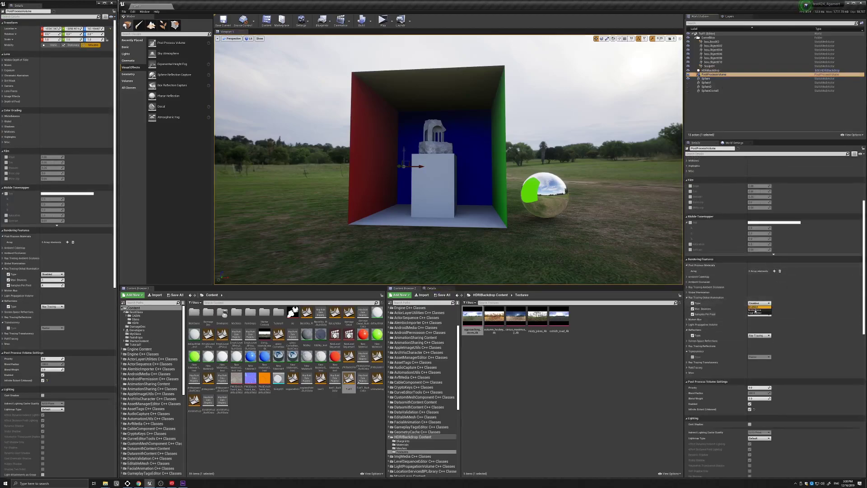
click(754, 308)
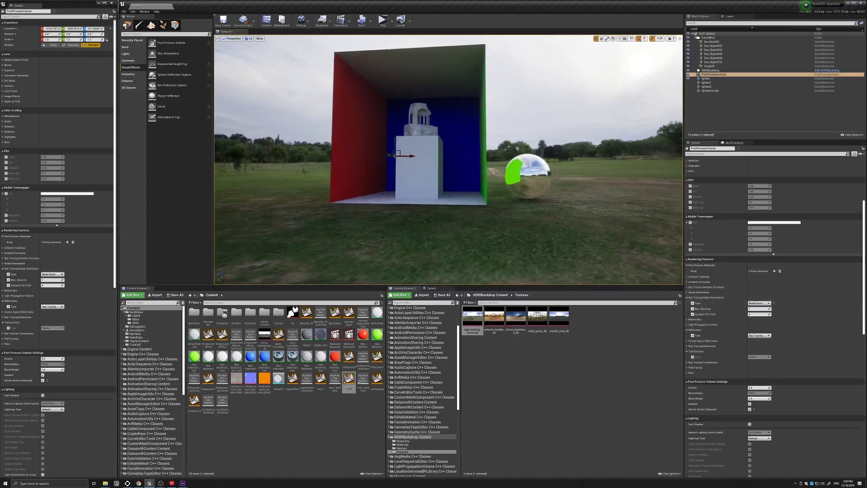
right_drag(447, 163, 379, 163)
scroll(447, 162, up, 4)
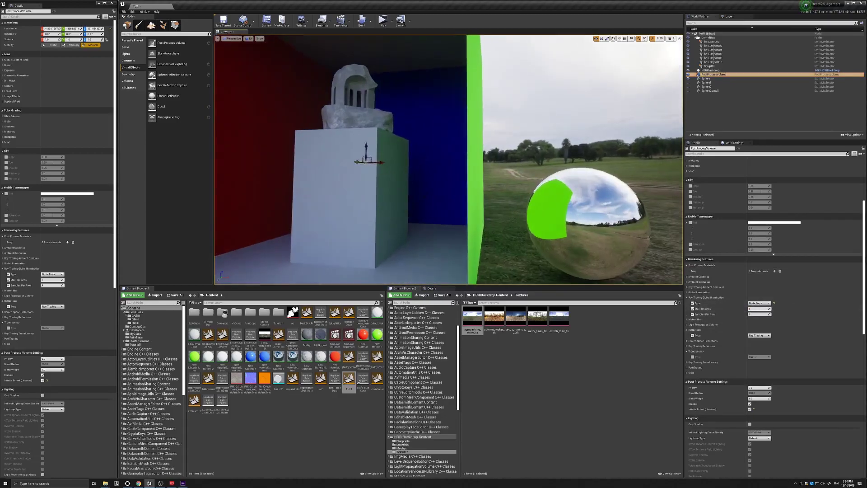
scroll(447, 163, down, 2)
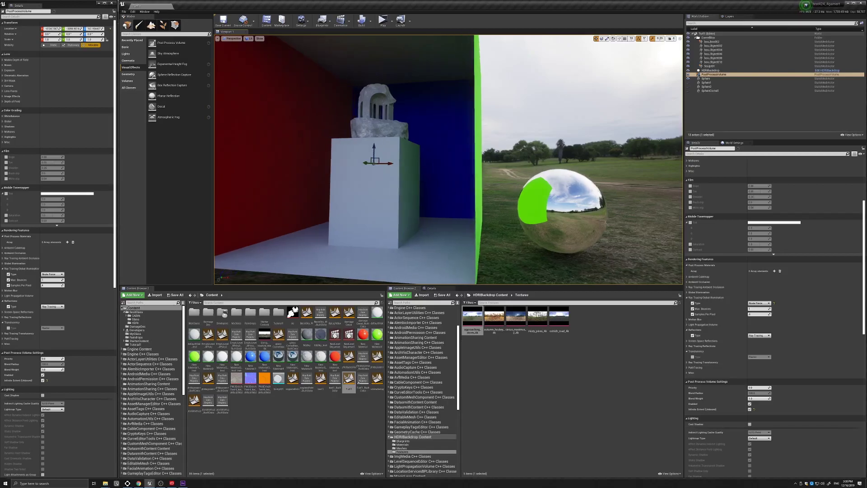
right_drag(448, 162, 338, 163)
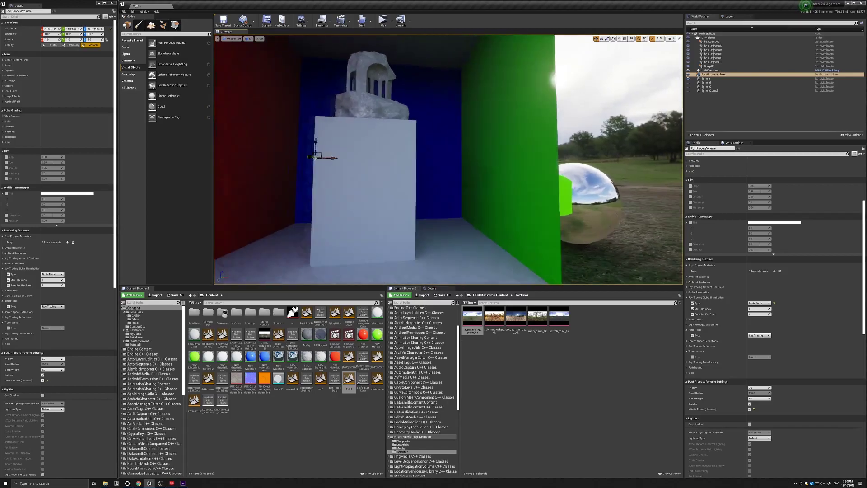
right_drag(447, 163, 305, 163)
right_drag(447, 163, 305, 163)
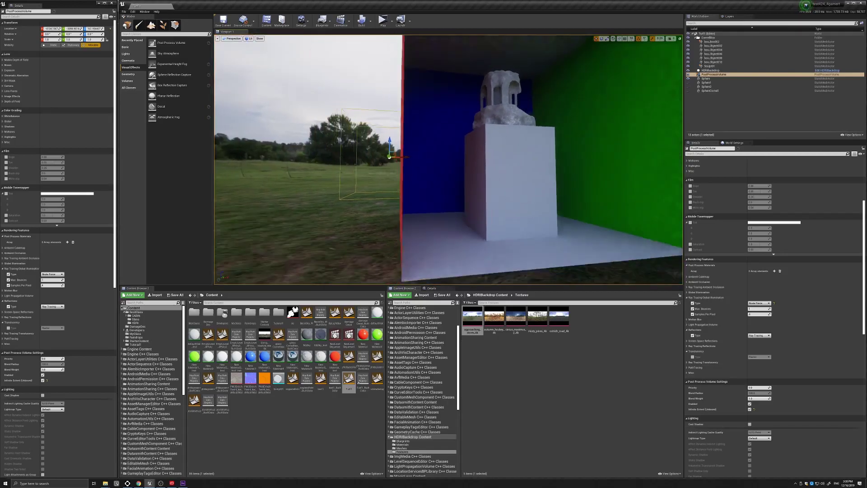
right_drag(447, 163, 338, 163)
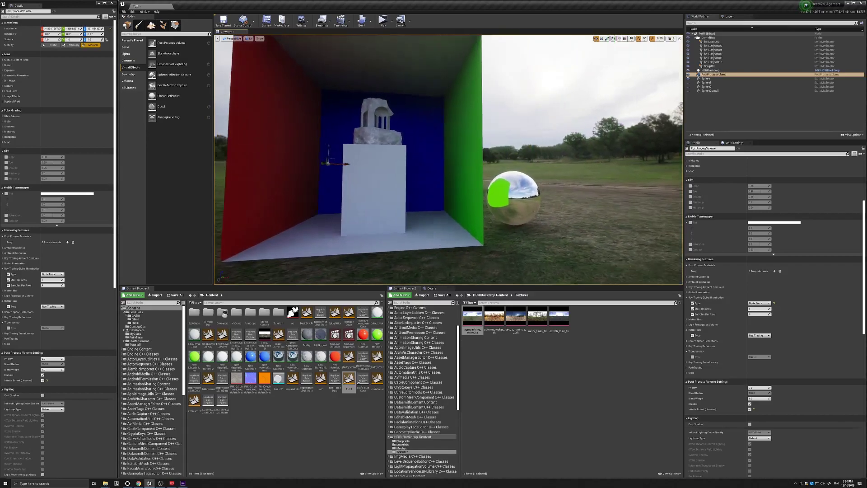
right_drag(447, 163, 427, 163)
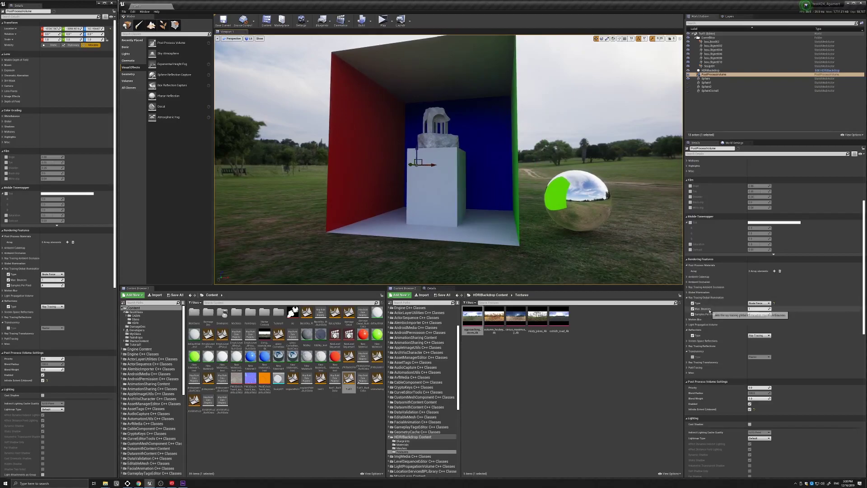
click(754, 309)
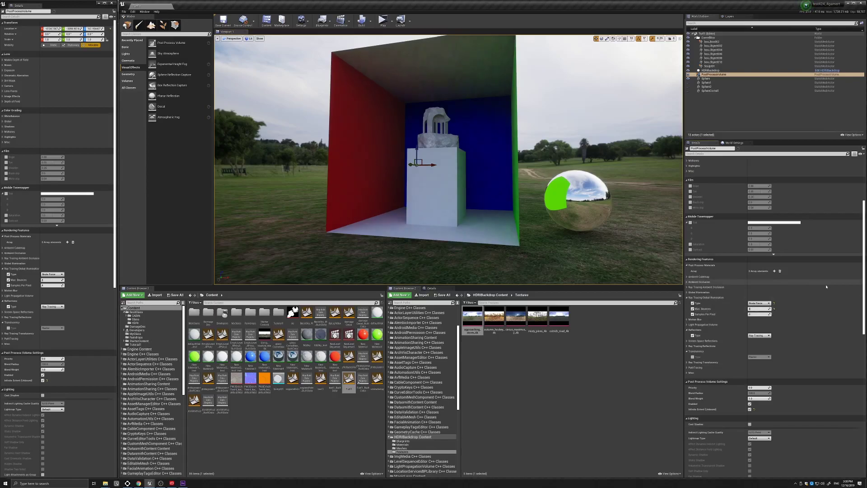
mouse_move(474, 210)
right_down()
mouse_move(454, 212)
mouse_move(447, 189)
right_up()
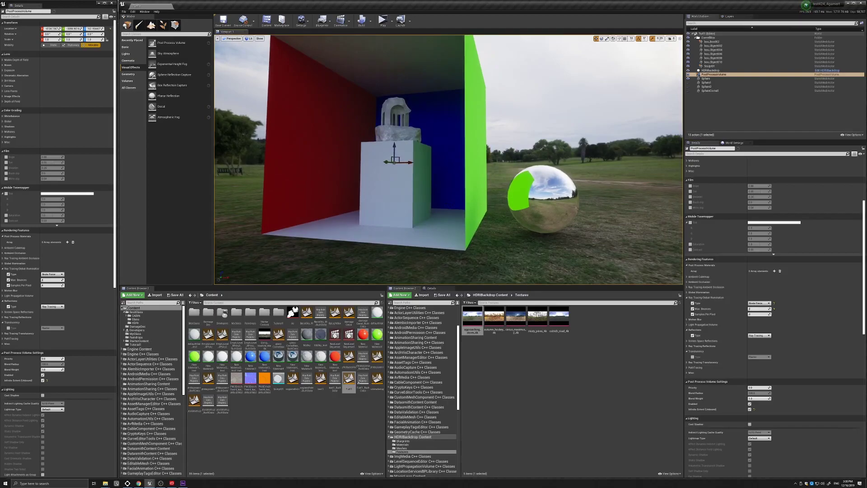
mouse_move(420, 190)
right_down()
mouse_move(420, 203)
mouse_move(492, 247)
right_up()
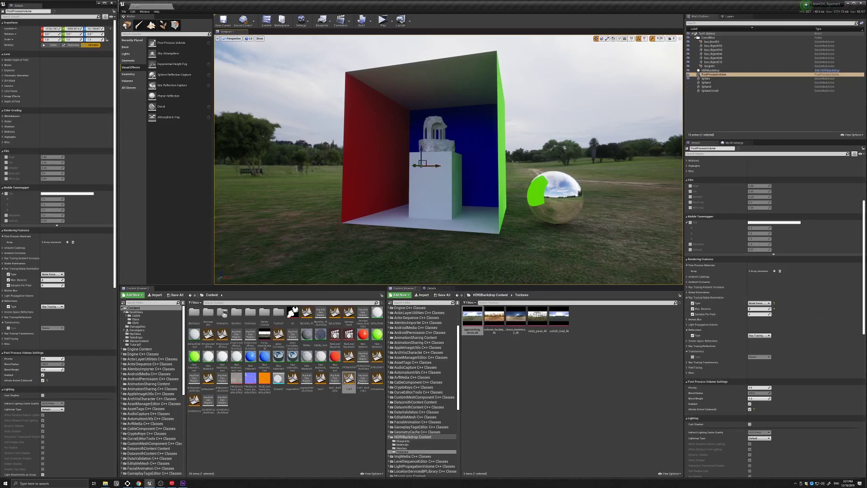
mouse_move(474, 203)
right_down()
mouse_move(460, 197)
mouse_move(442, 212)
right_up()
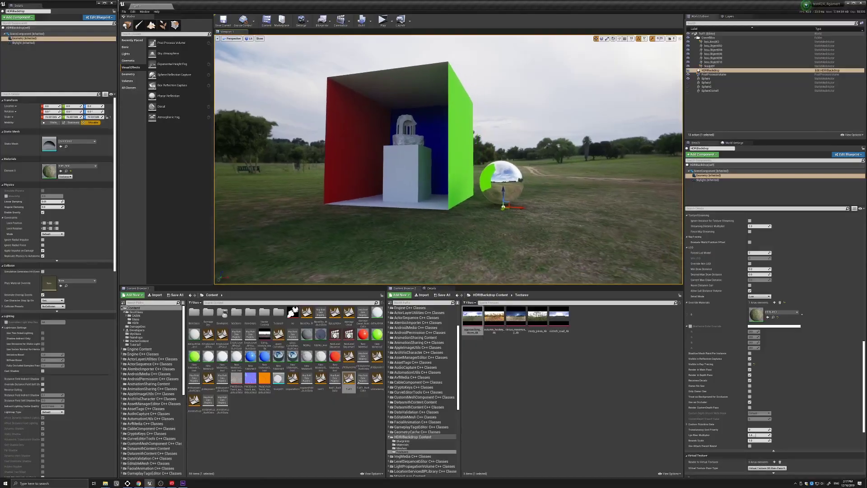
Toggle rendering checkboxes on the HDRIBackdrop geometry so the ground and box render darker
key(w)
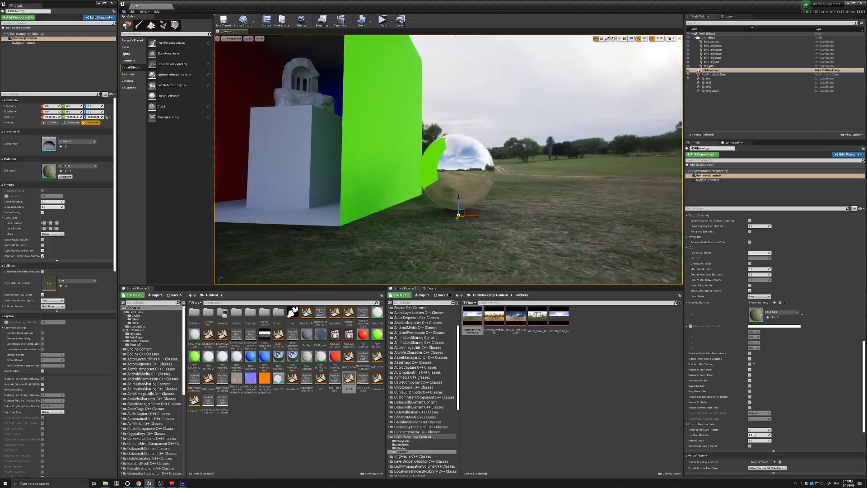
key(w)
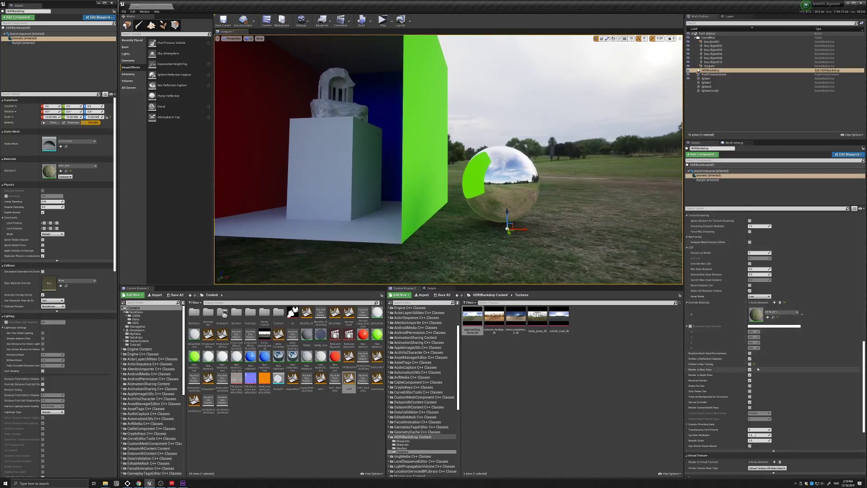
click(750, 364)
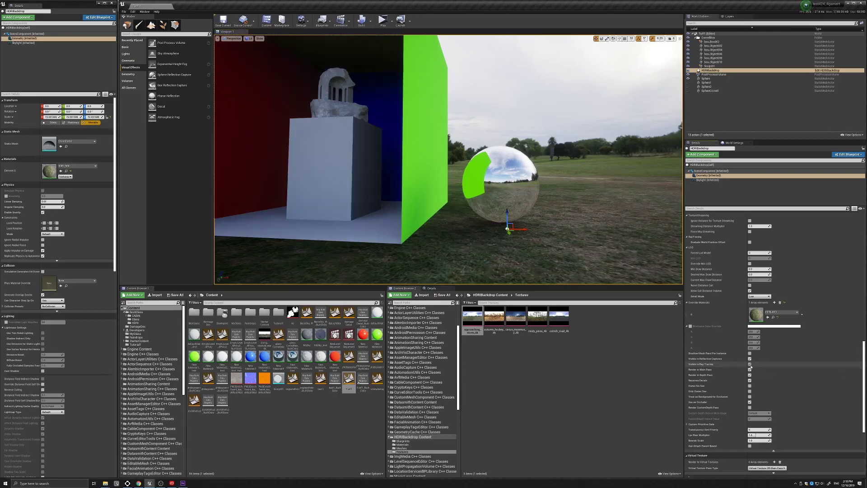
click(749, 364)
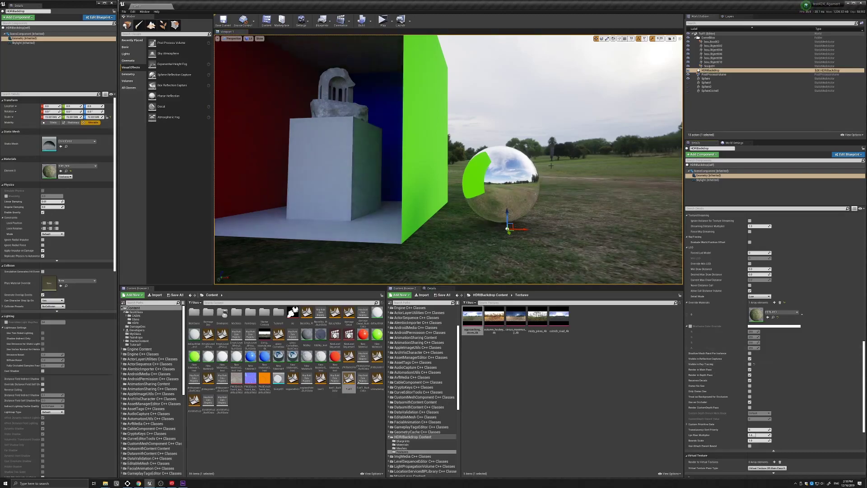
scroll(447, 159, down, 3)
right_drag(447, 169, 407, 170)
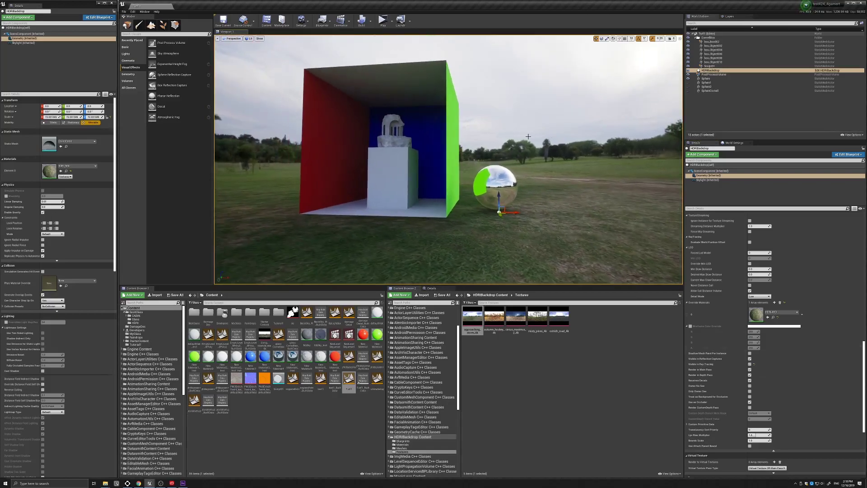
mouse_move(555, 141)
right_down()
mouse_move(526, 140)
mouse_move(491, 167)
right_up()
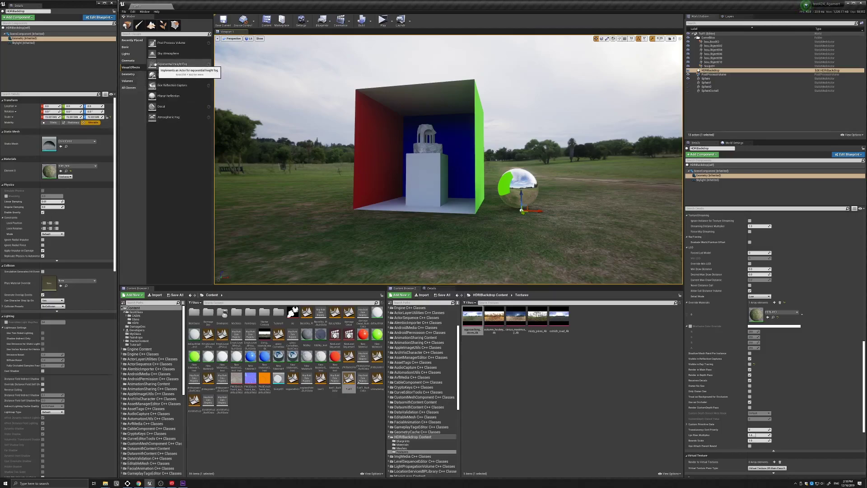
Place an Exponential Height Fog actor from Visual Effects beside the Cornell box
drag(173, 65, 309, 135)
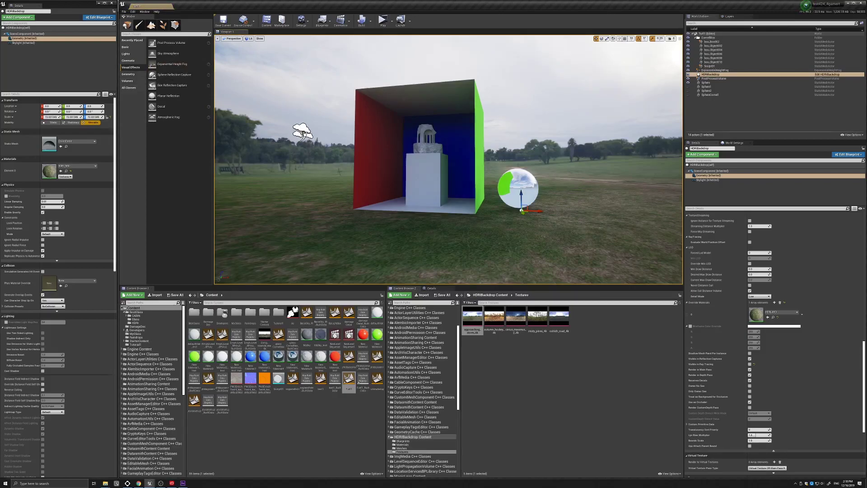
right_drag(514, 228, 474, 230)
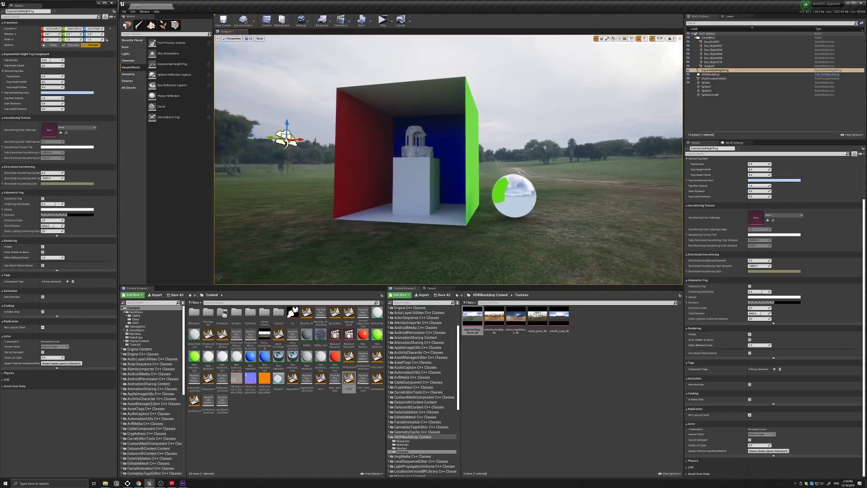
right_drag(474, 231, 399, 224)
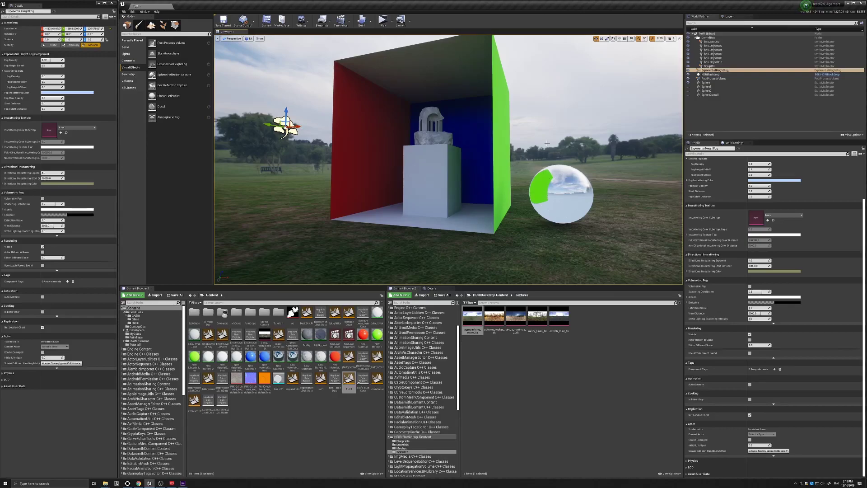
right_drag(545, 141, 545, 141)
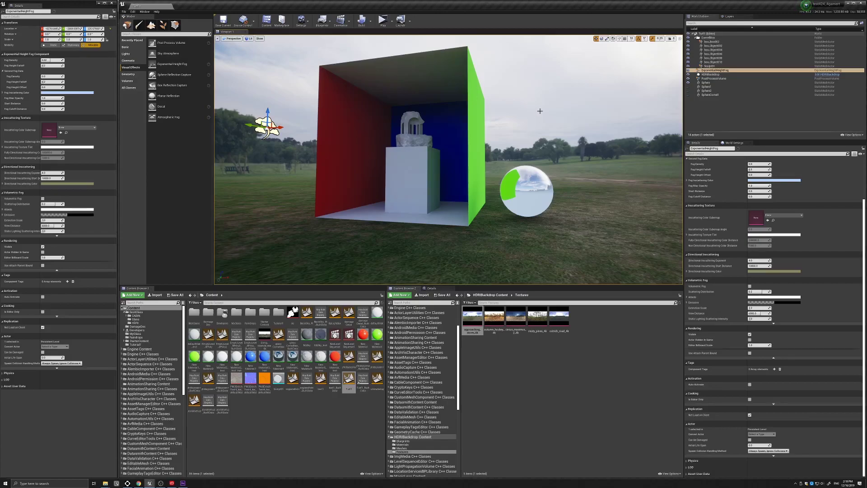
Toggle a Rendering checkbox on the HDRIBackdrop geometry component to shadow the box interior
click(712, 74)
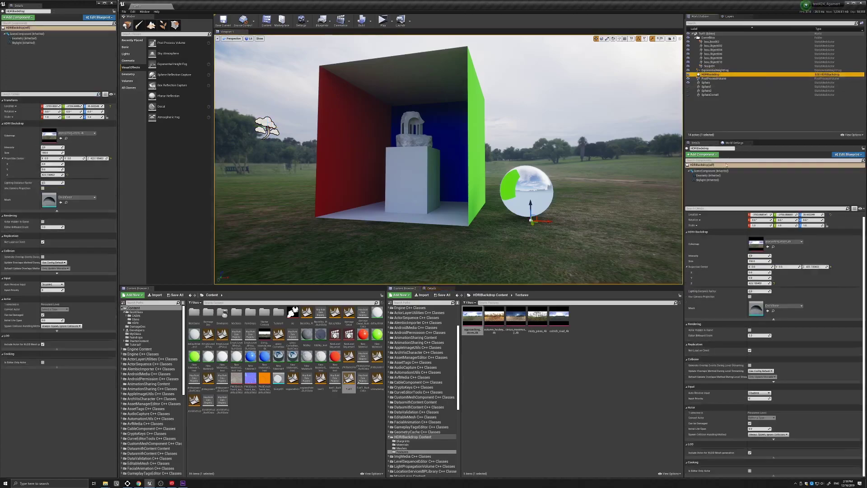
click(713, 175)
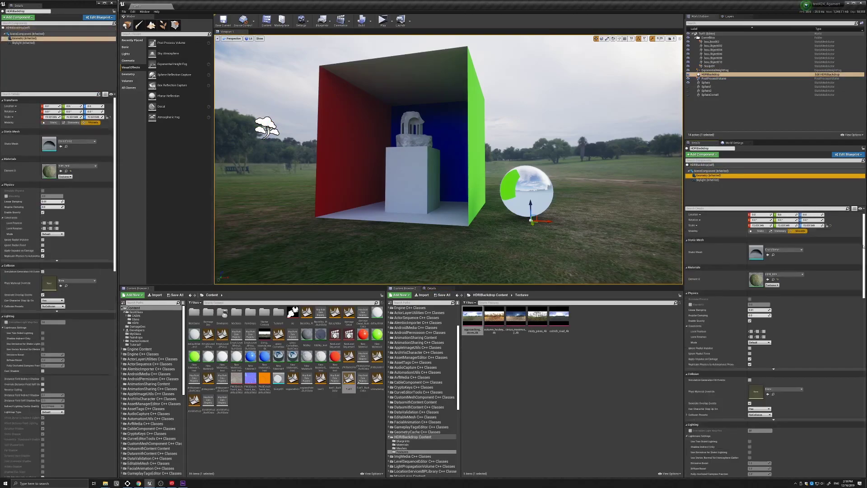
scroll(746, 305, down, 5)
scroll(745, 305, down, 5)
scroll(745, 305, down, 5)
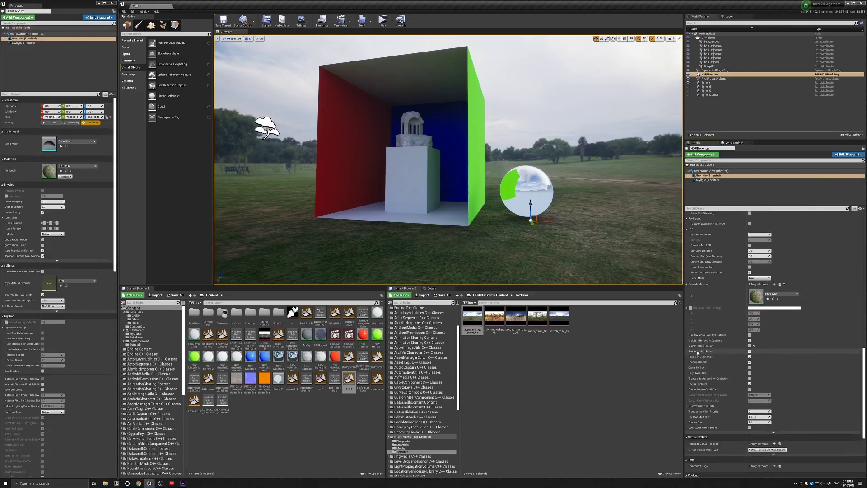
click(749, 348)
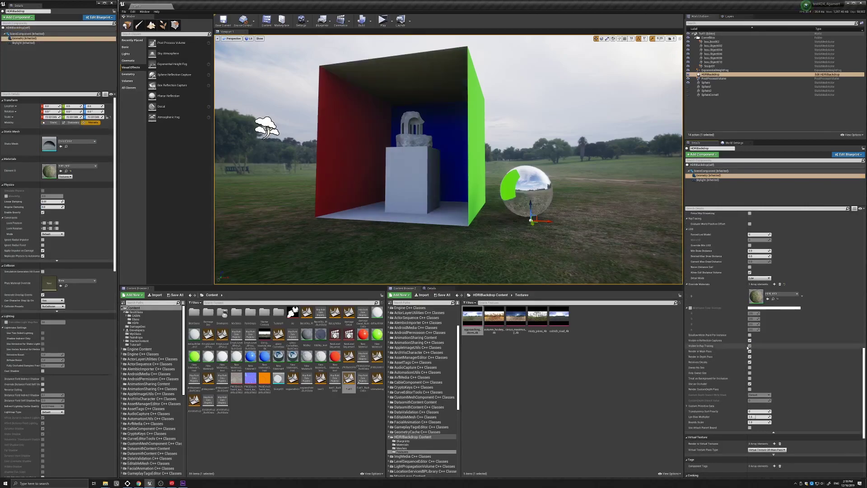
mouse_move(448, 163)
right_down()
mouse_move(434, 156)
mouse_move(474, 170)
right_up()
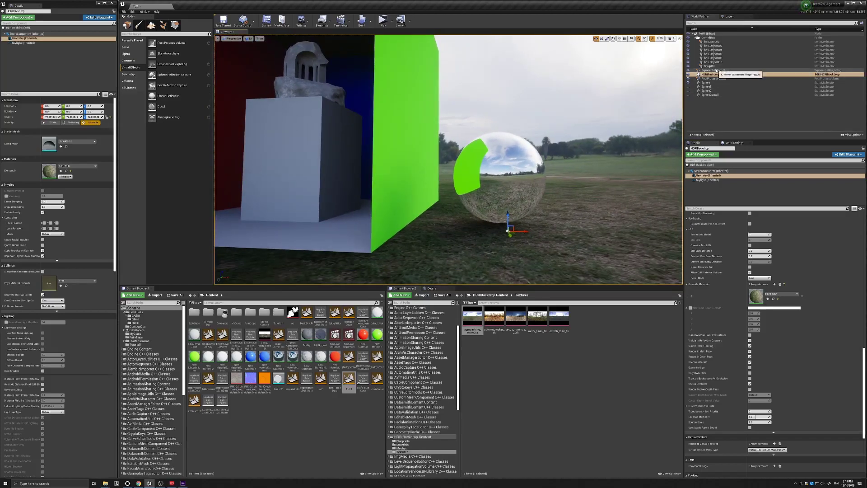
Select ExponentialHeightFog in the World Outliner and pull back to frame the box and sphere
click(716, 71)
scroll(759, 190, up, 3)
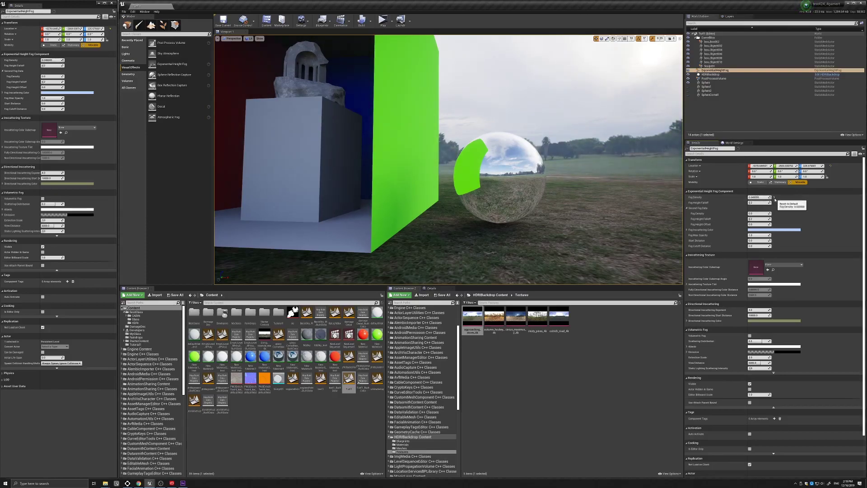
right_drag(448, 156, 495, 110)
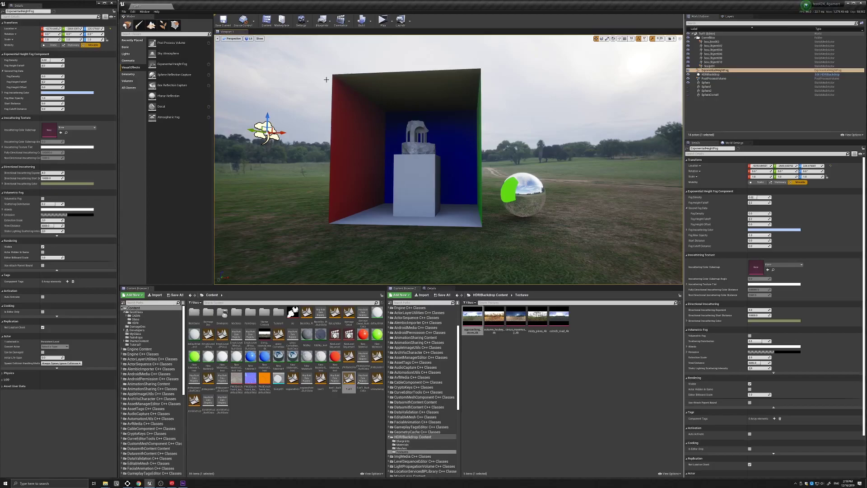
Tick Screen Space Global Illumination under Engine - Rendering in Project Settings
click(303, 21)
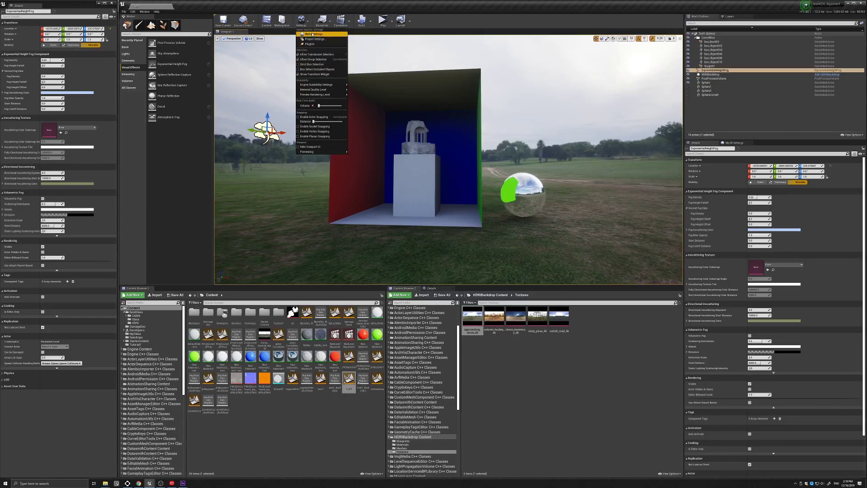
click(308, 40)
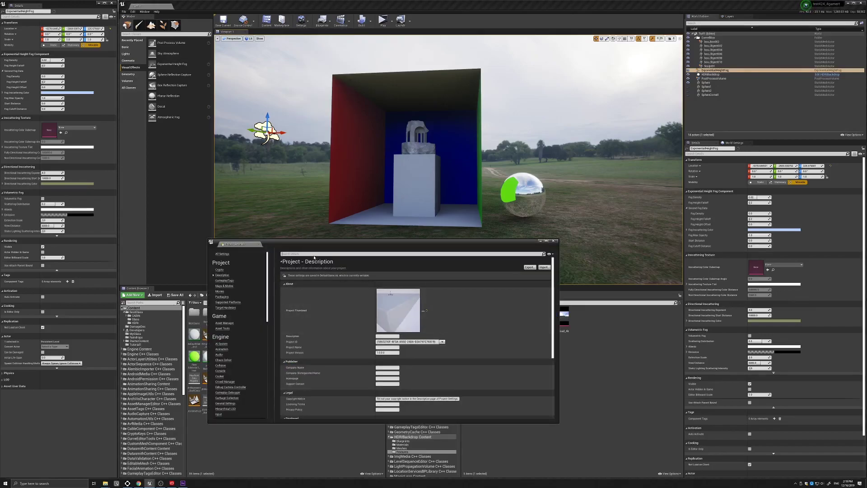
text(global)
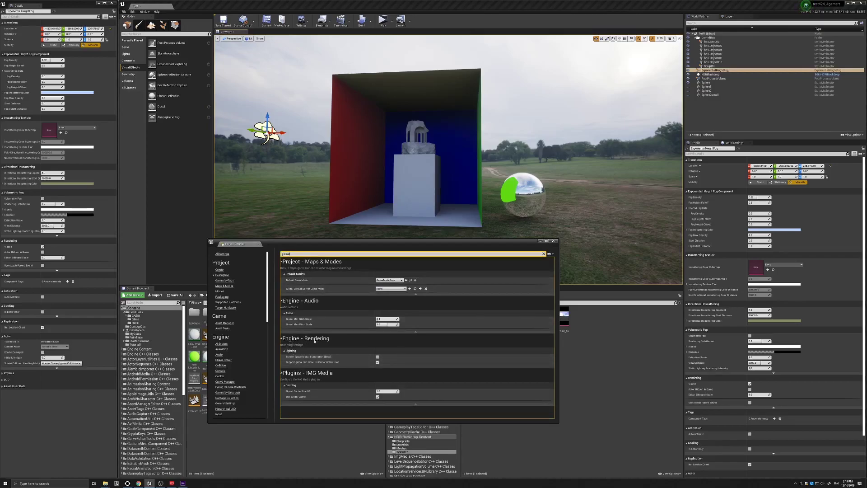
click(377, 356)
Close Project Settings and set the PostProcessVolume's Ray Tracing Global Illumination Type to Disabled
click(555, 242)
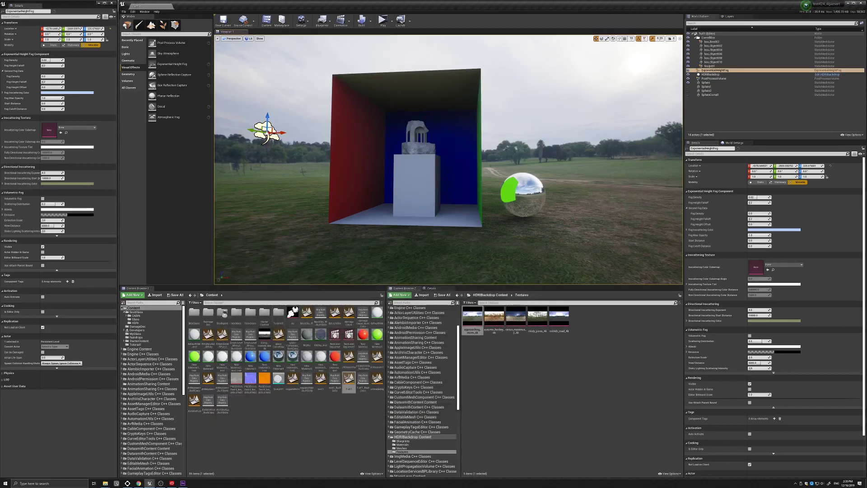
right_drag(576, 201, 573, 201)
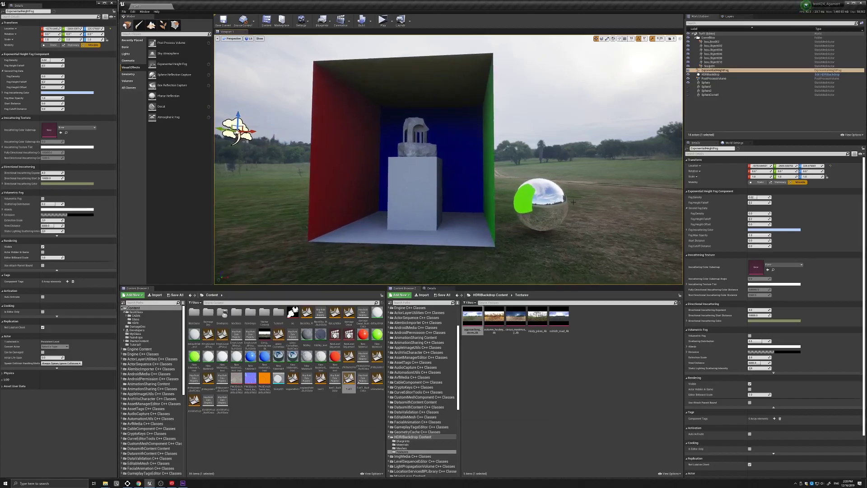
click(714, 79)
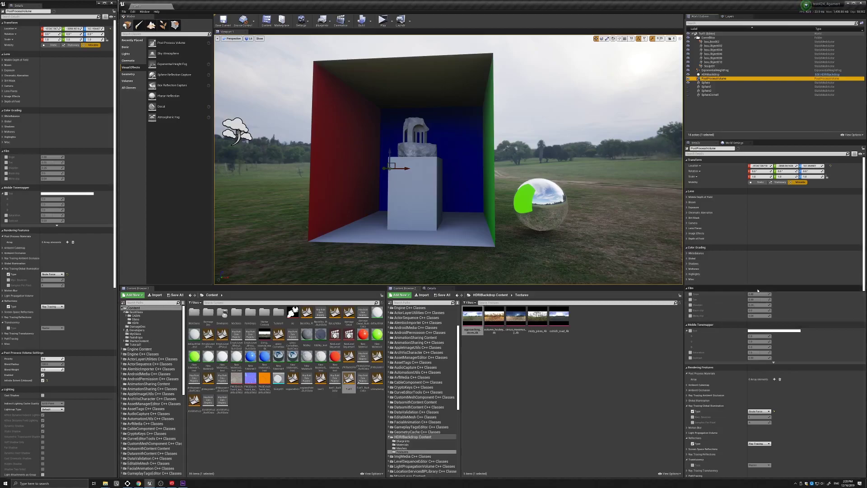
scroll(758, 290, down, 3)
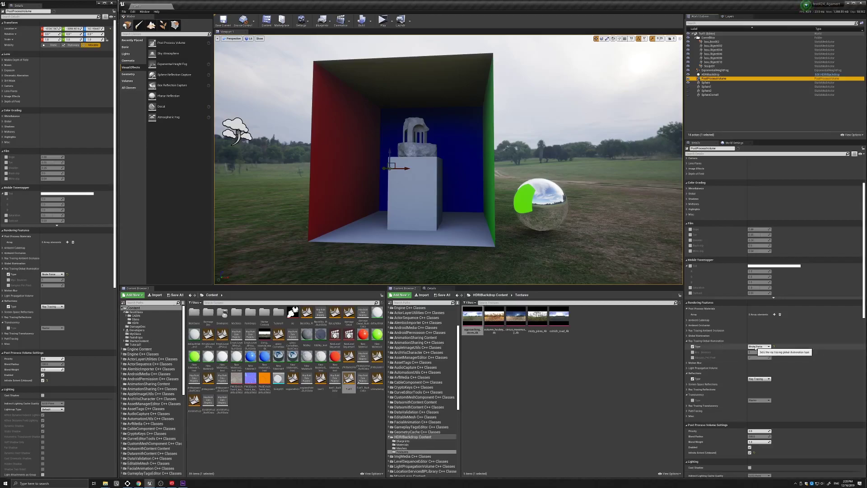
click(758, 347)
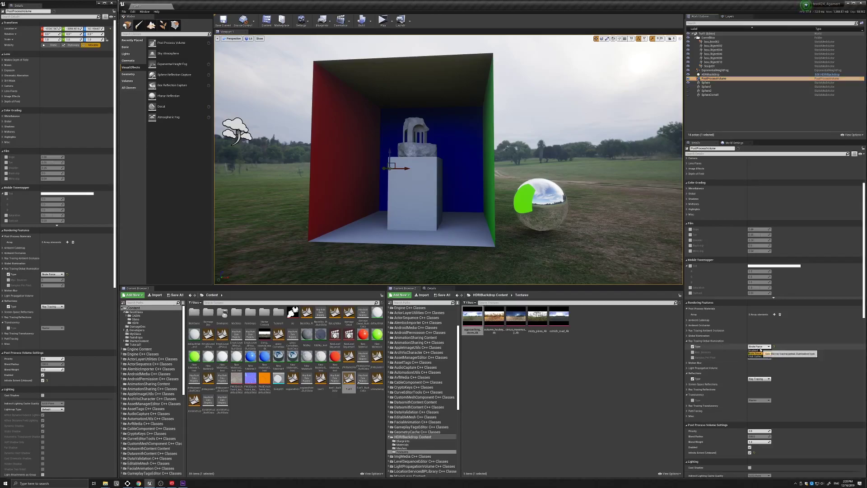
click(766, 354)
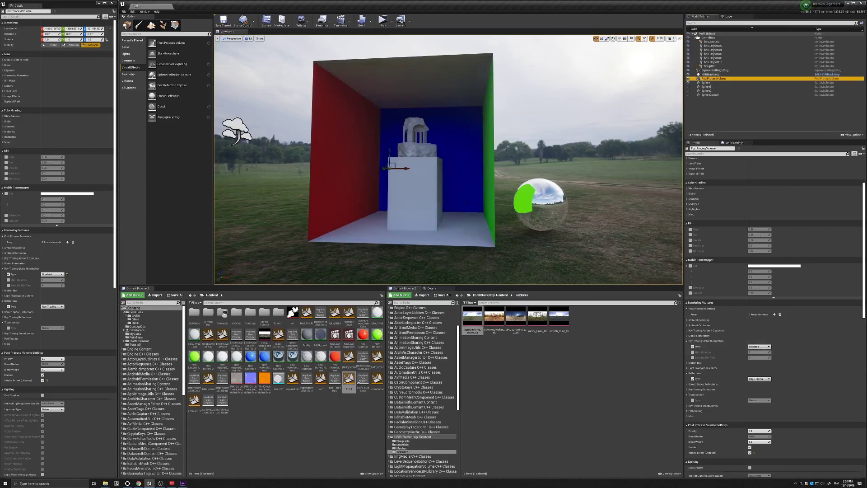
Expand the Global Illumination section to show indirect lighting colour and intensity
mouse_move(448, 163)
right_down()
mouse_move(420, 166)
mouse_move(433, 166)
right_up()
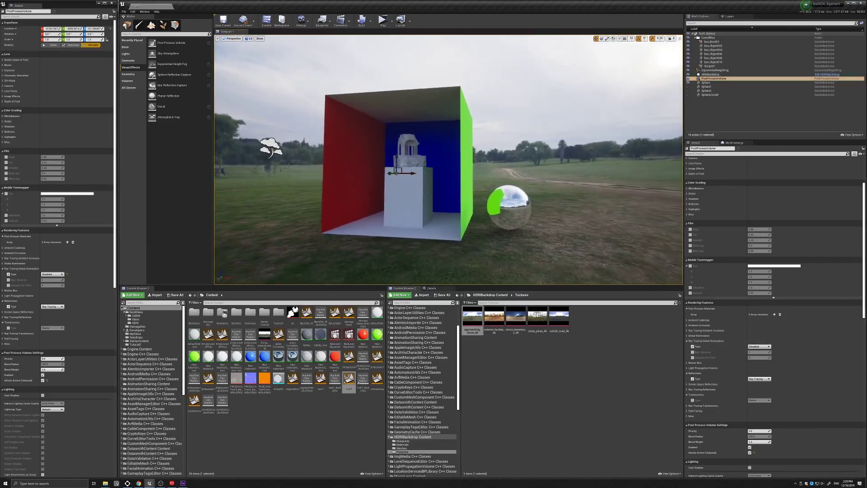
right_drag(478, 224, 480, 225)
right_drag(513, 198, 495, 200)
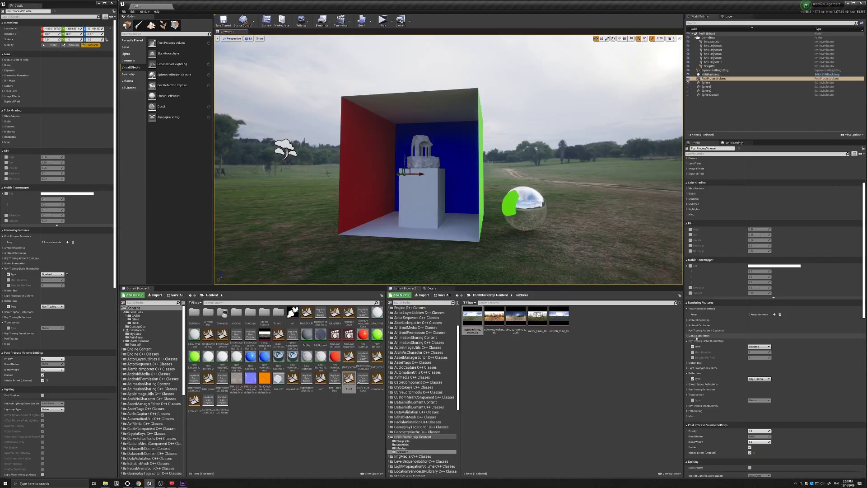
click(701, 336)
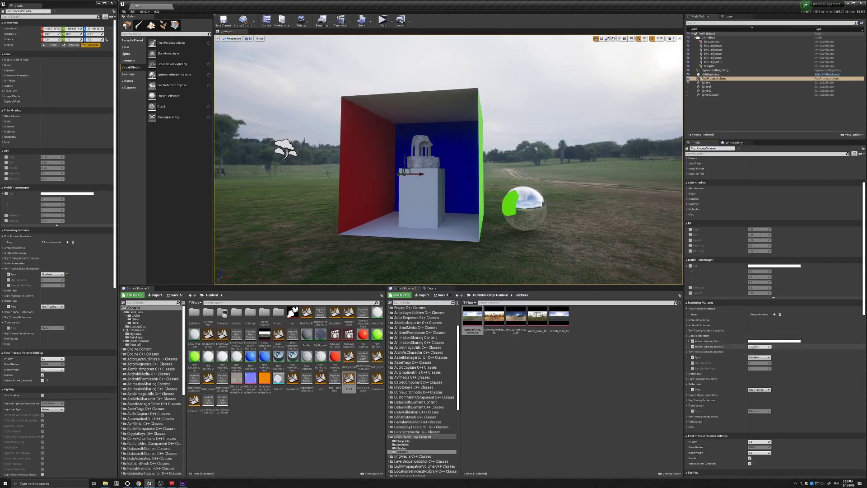
Pick white for Indirect Lighting Color and drag Indirect Lighting Intensity to 1.0
mouse_move(764, 345)
mouse_down()
mouse_move(794, 374)
mouse_move(825, 356)
mouse_up()
click(758, 342)
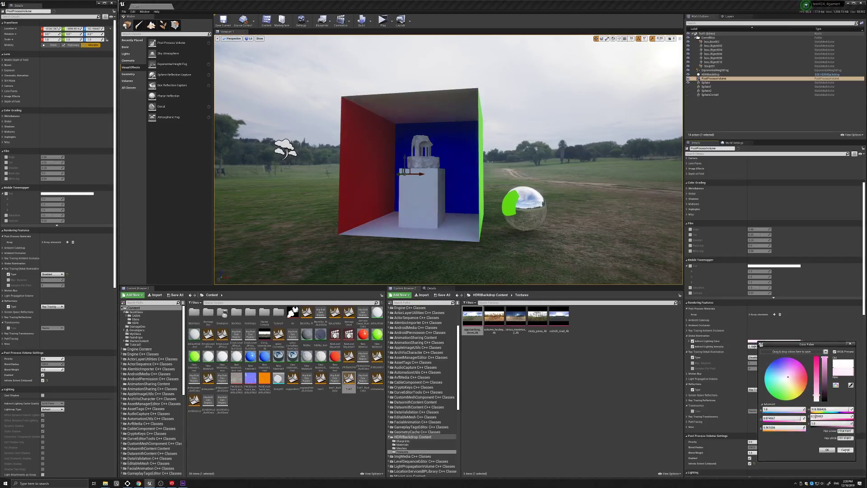
click(828, 449)
drag(758, 347, 772, 350)
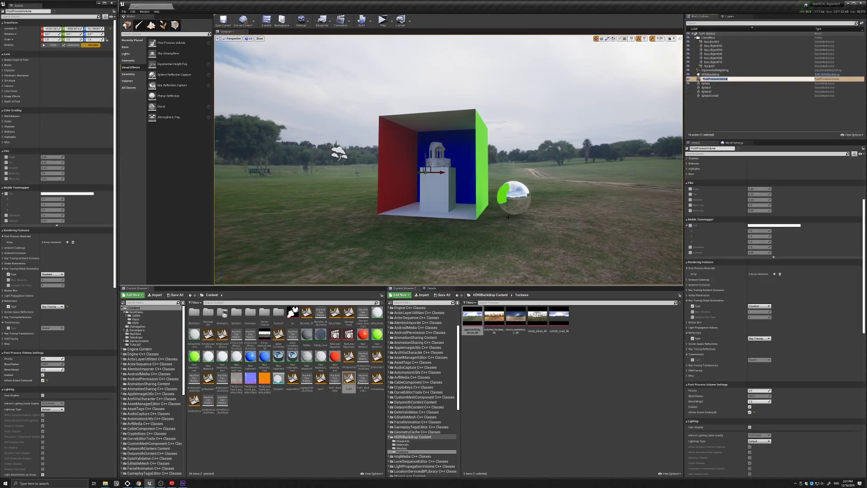
Change the post-process Reflections Type from Ray Tracing to Screen Space
right_drag(447, 163, 461, 166)
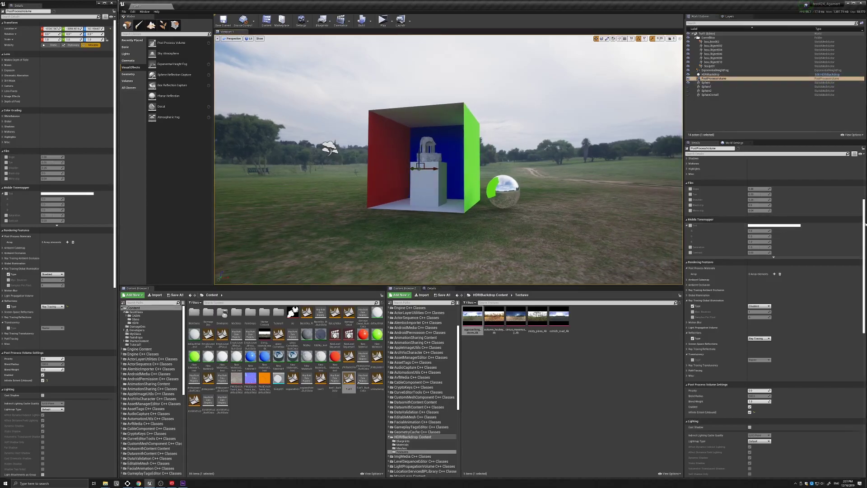
scroll(772, 305, down, 3)
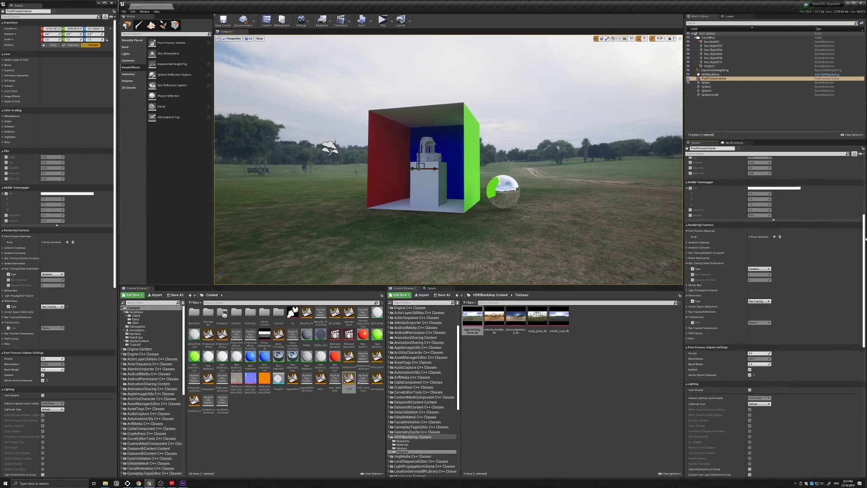
scroll(772, 270, down, 2)
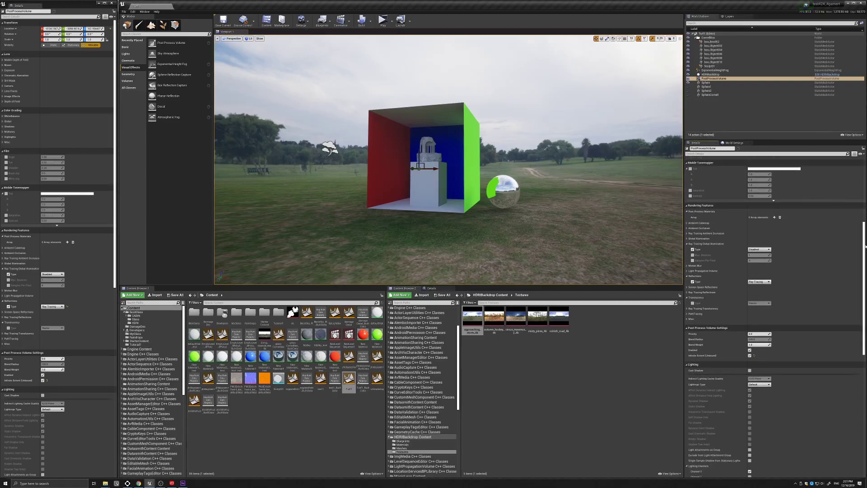
click(760, 281)
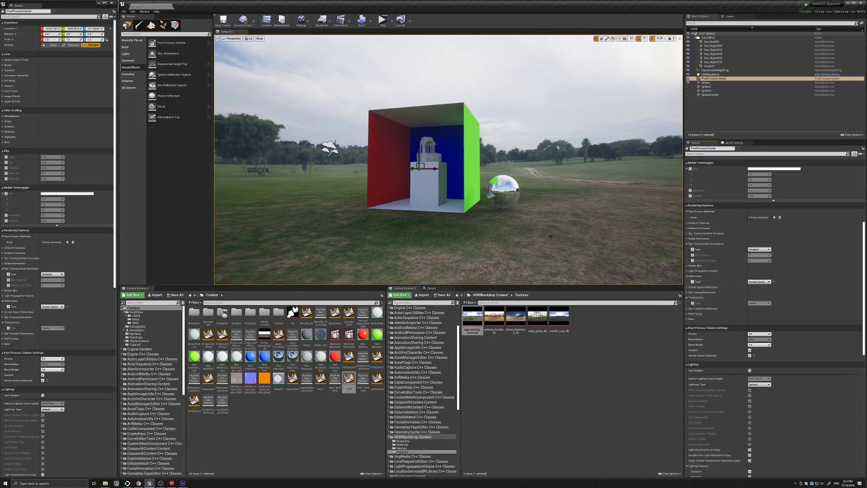
right_drag(550, 236, 524, 214)
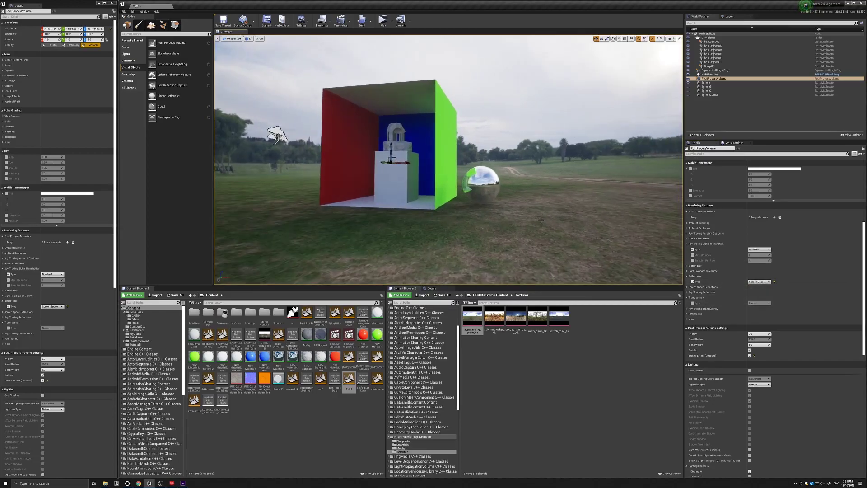
Uncheck Visible in Ray Tracing on the HDRIBackdrop's GeometryBackdrop component
click(522, 83)
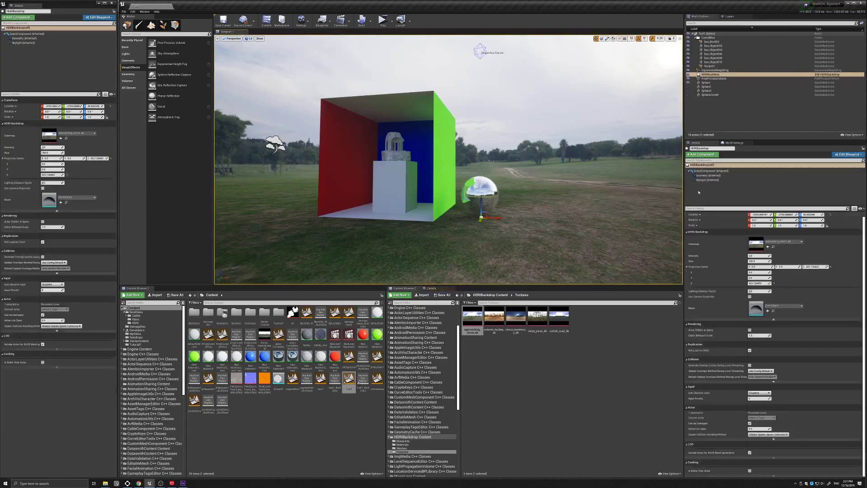
click(707, 175)
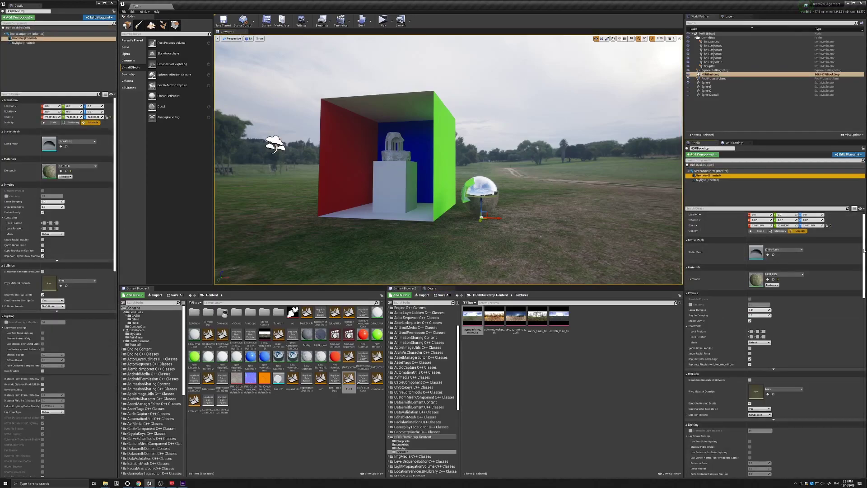
drag(863, 251, 866, 371)
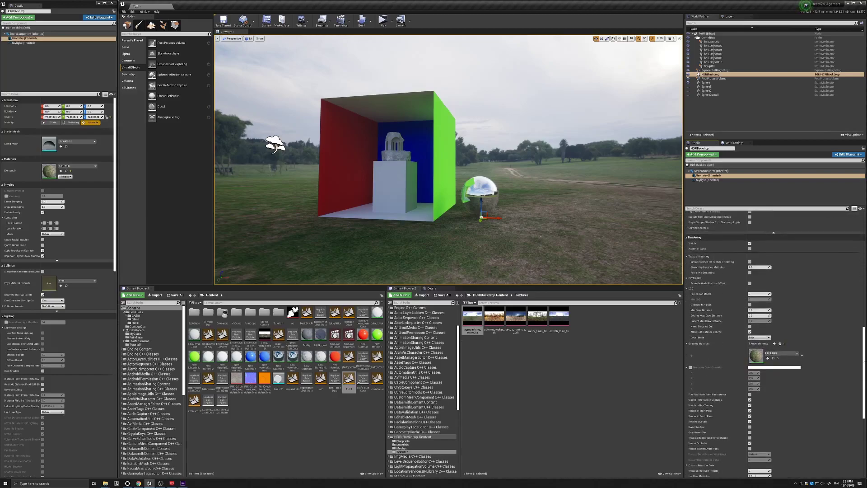
click(750, 407)
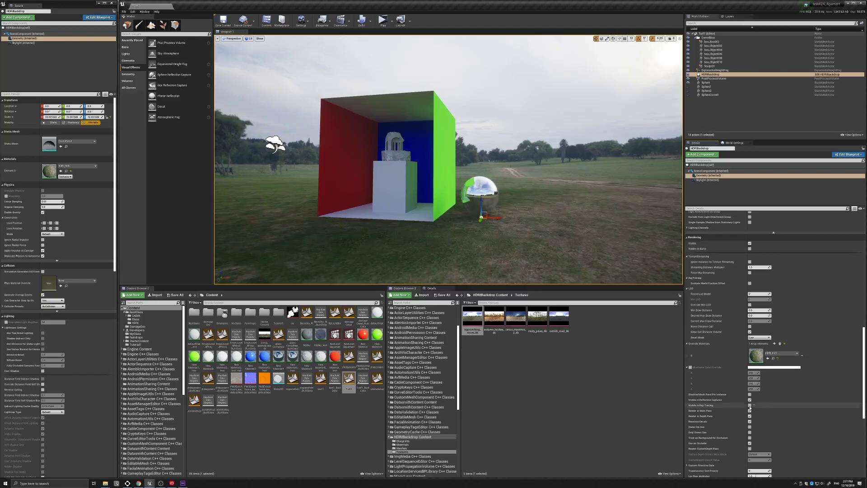
right_drag(443, 147, 441, 201)
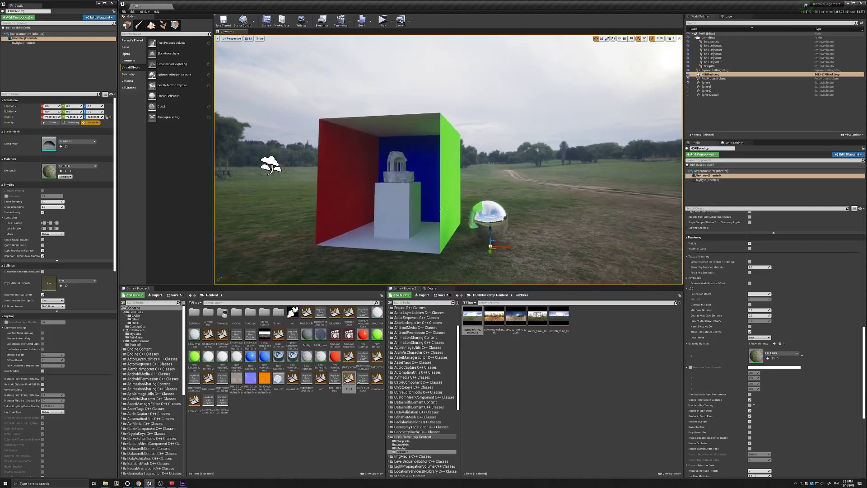
scroll(447, 159, up, 2)
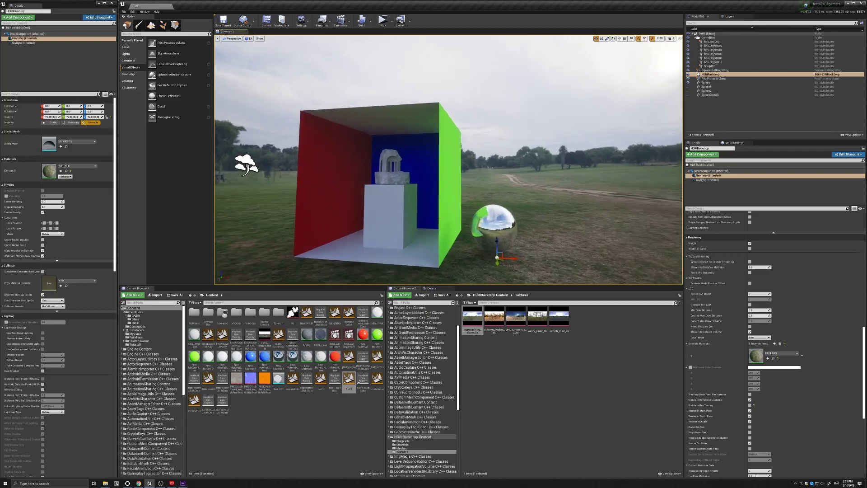
right_drag(447, 176, 447, 156)
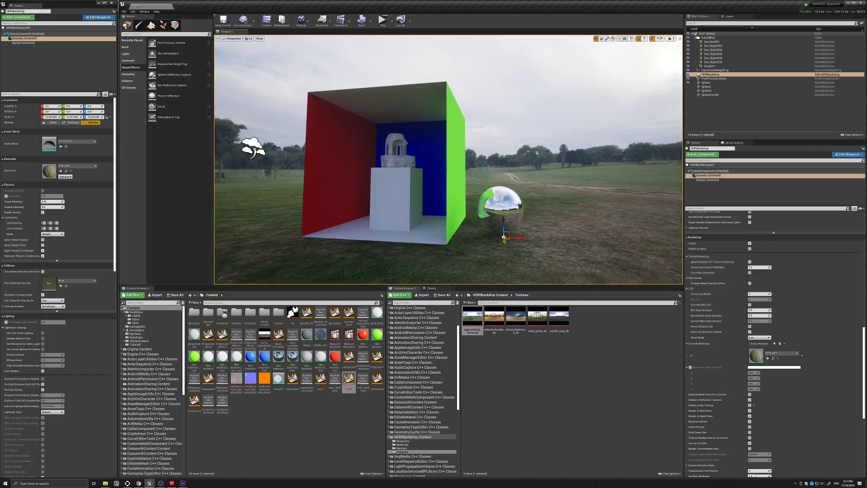
scroll(529, 194, down, 3)
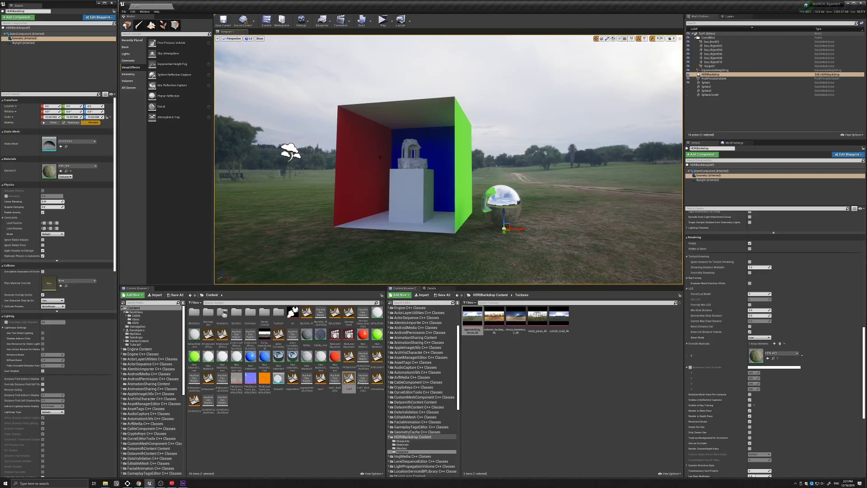
Set the PostProcessVolume's Ray Tracing Global Illumination Type to Brute Force
click(720, 80)
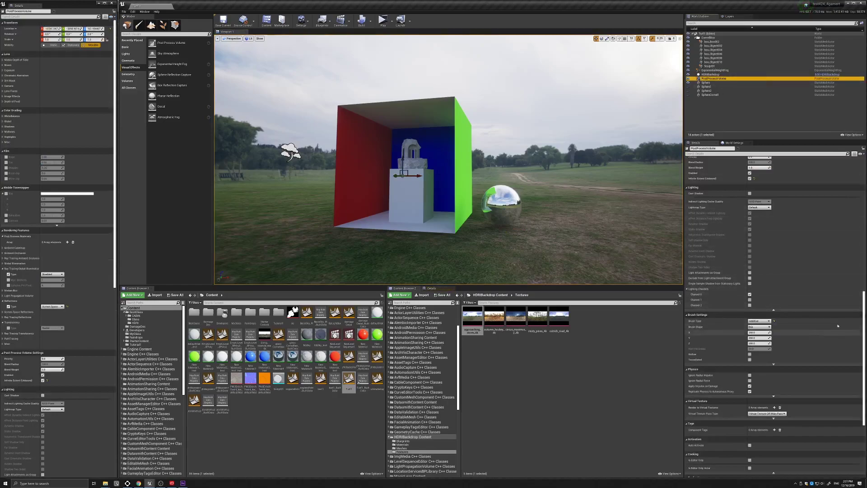
scroll(793, 292, up, 5)
scroll(793, 291, up, 5)
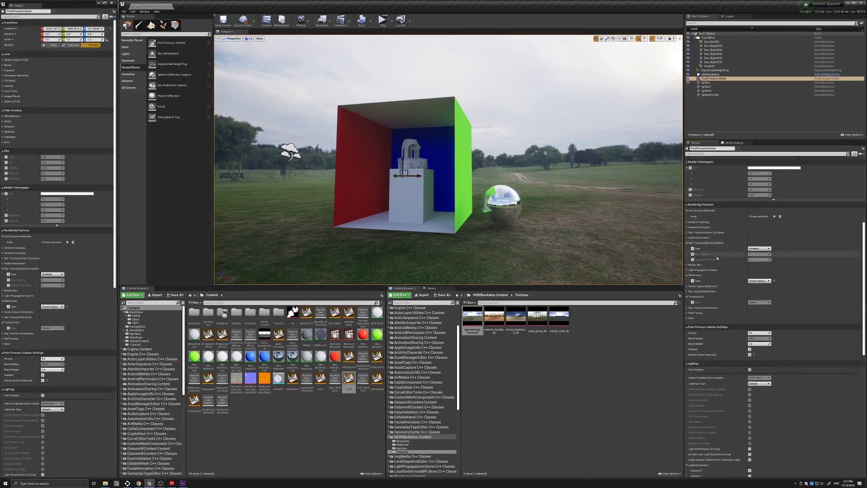
click(759, 250)
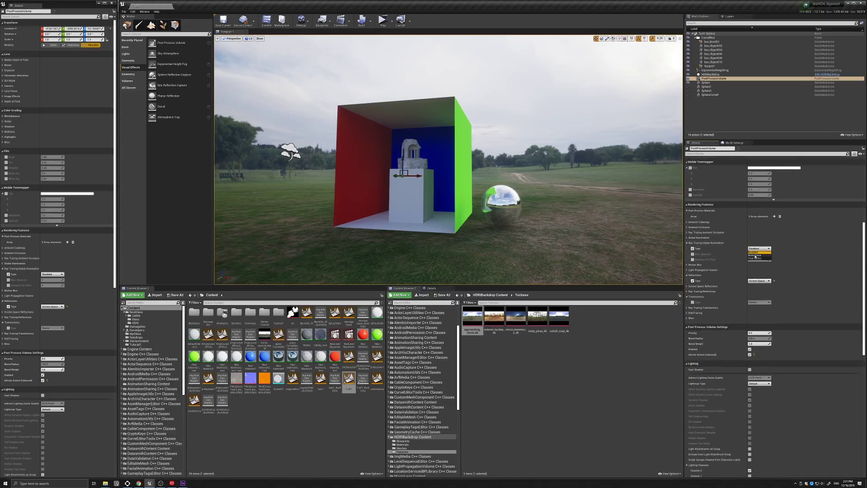
click(756, 254)
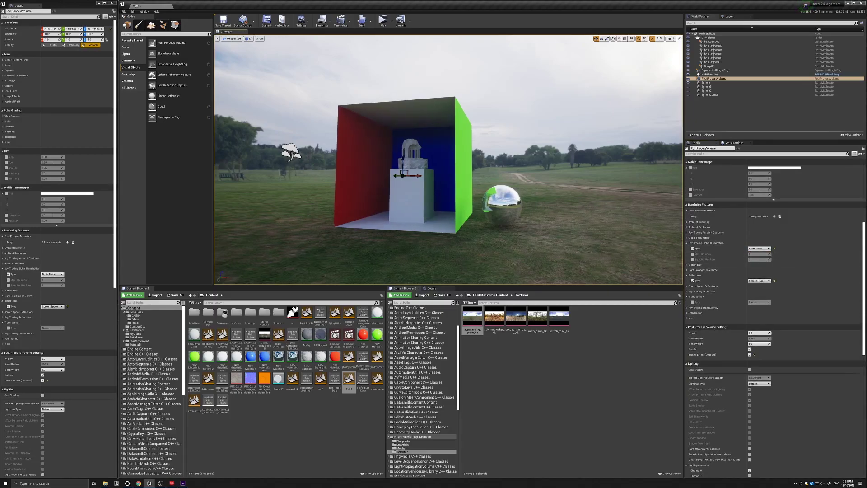
right_drag(488, 249, 474, 249)
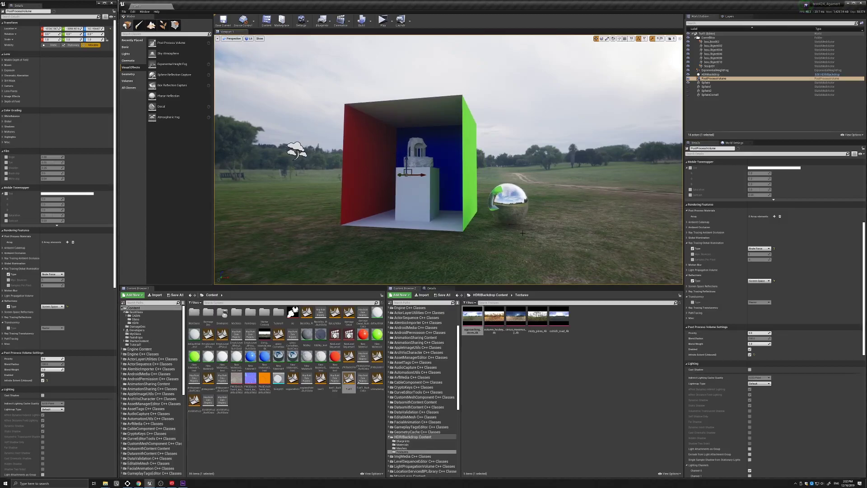
Put the selected PostProcessVolume into rename mode with F2
key(F2)
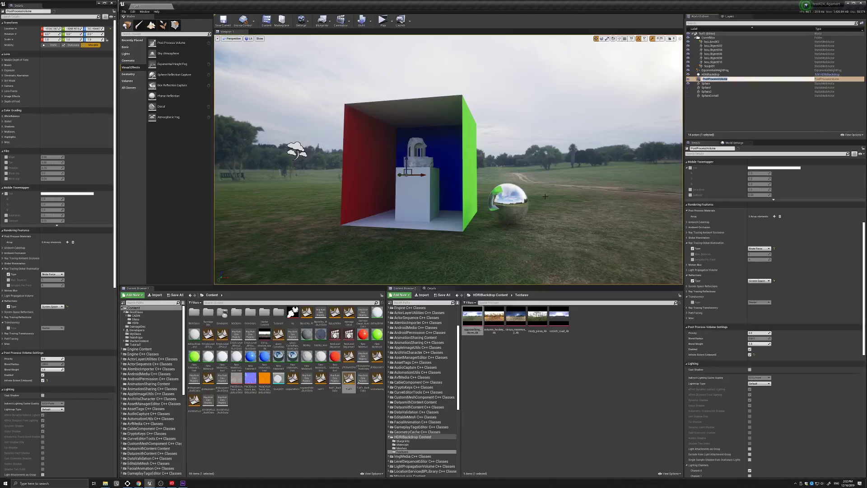